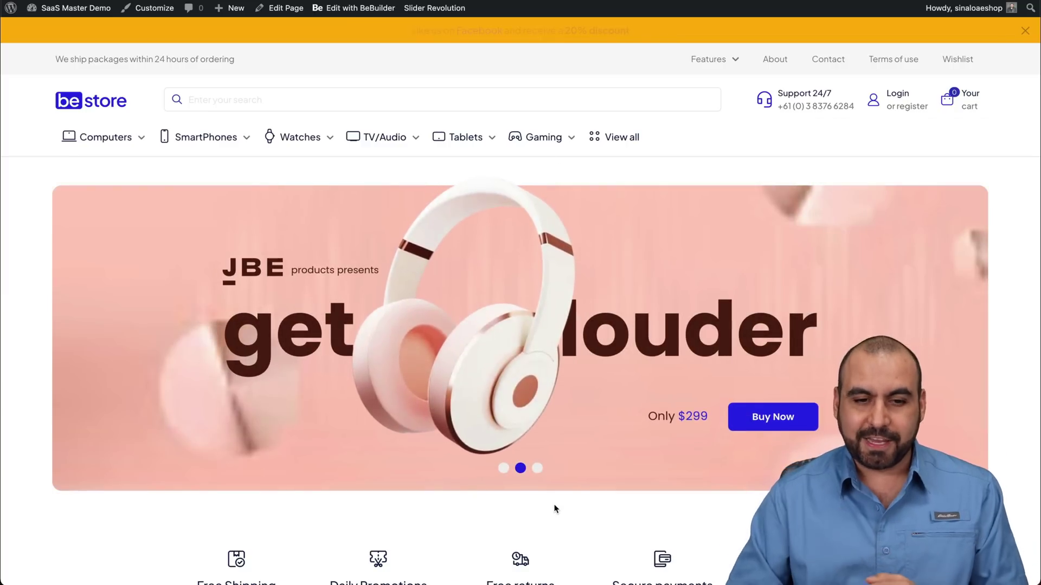
Step: Open the 5G Phones category from the SmartPhones menu on the store home page
{"action": "scroll", "coordinate": [554, 508], "scroll_direction": "down", "scroll_amount": 10}
{"action": "scroll", "coordinate": [553, 508], "scroll_direction": "down", "scroll_amount": 8}
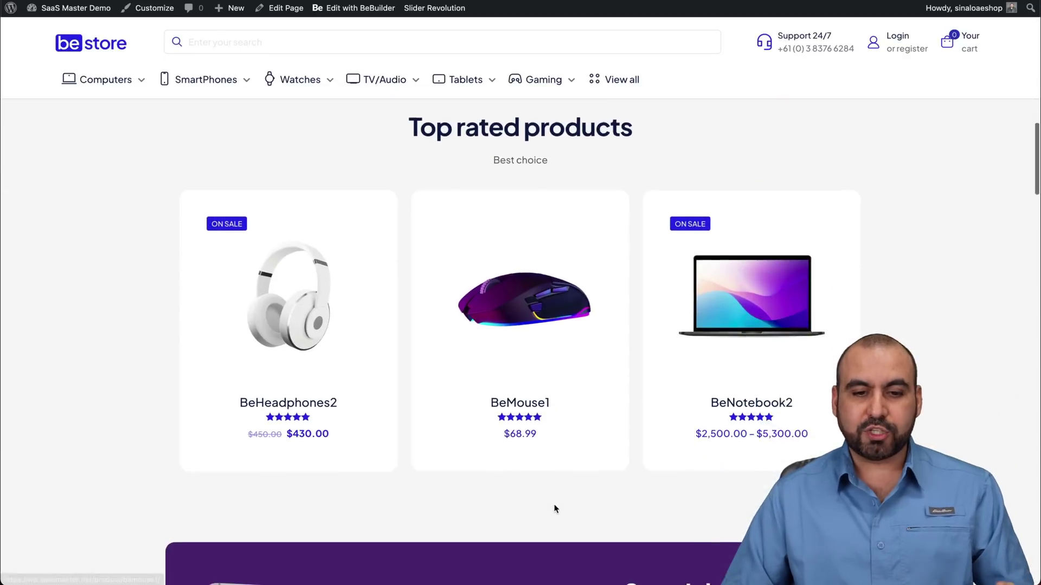
{"action": "mouse_move", "coordinate": [196, 82]}
{"action": "left_click", "coordinate": [103, 143]}
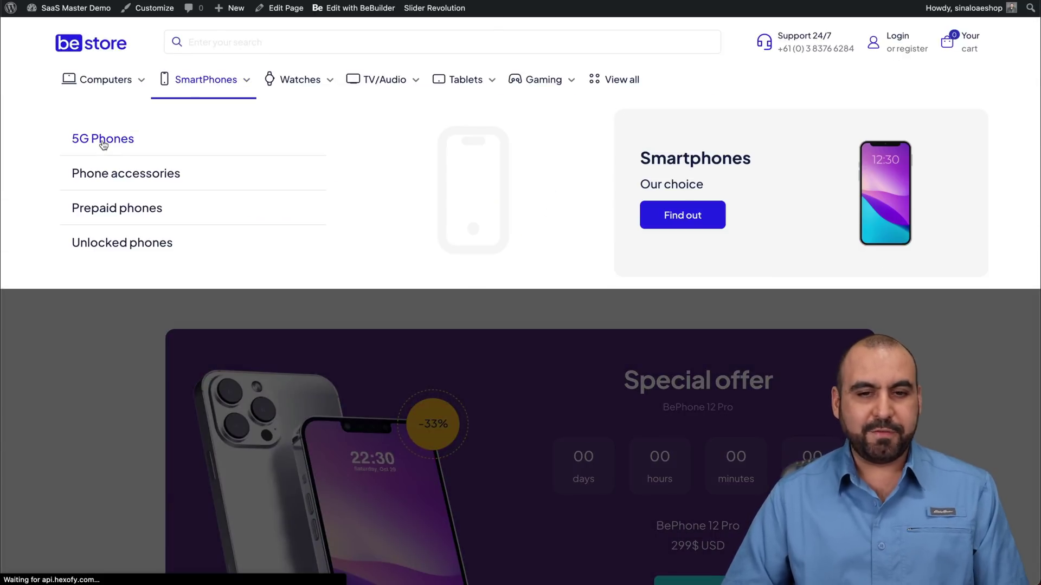
Step: Open the BeSmartphone2 product page and scroll through it
{"action": "scroll", "coordinate": [575, 479], "scroll_direction": "down", "scroll_amount": 5}
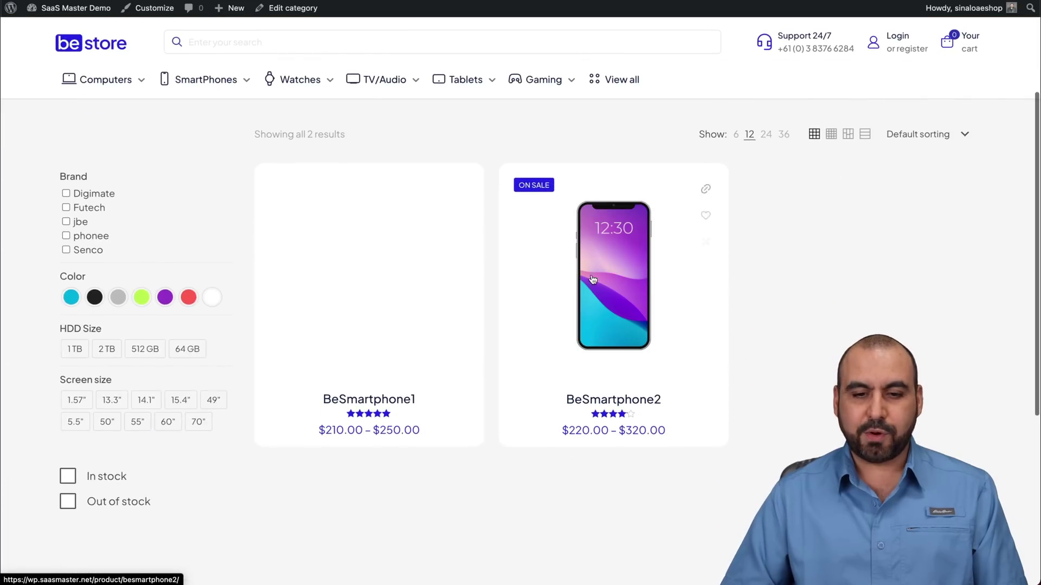
{"action": "left_click", "coordinate": [593, 279]}
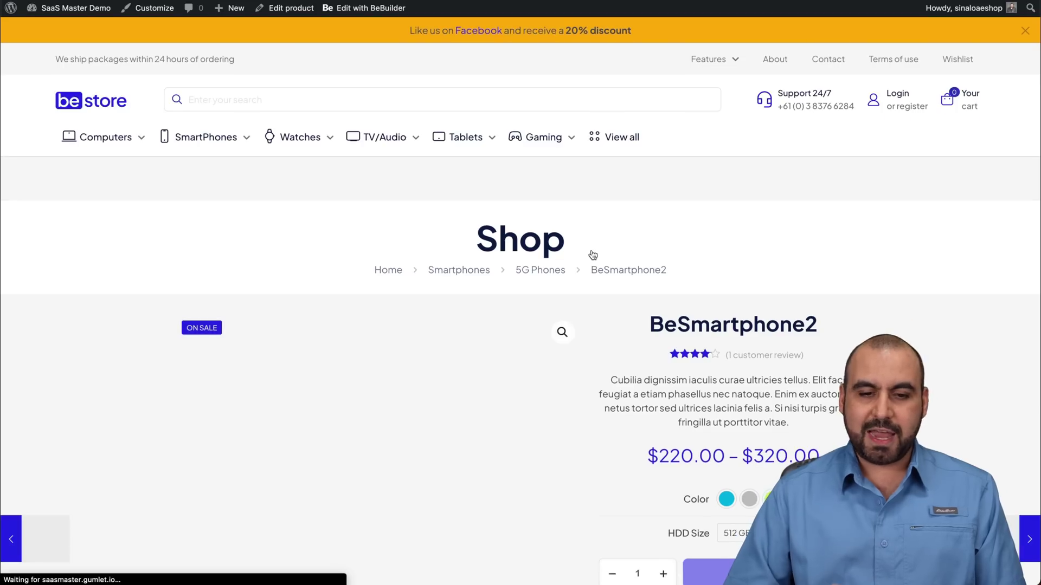
{"action": "scroll", "coordinate": [593, 255], "scroll_direction": "down", "scroll_amount": 15}
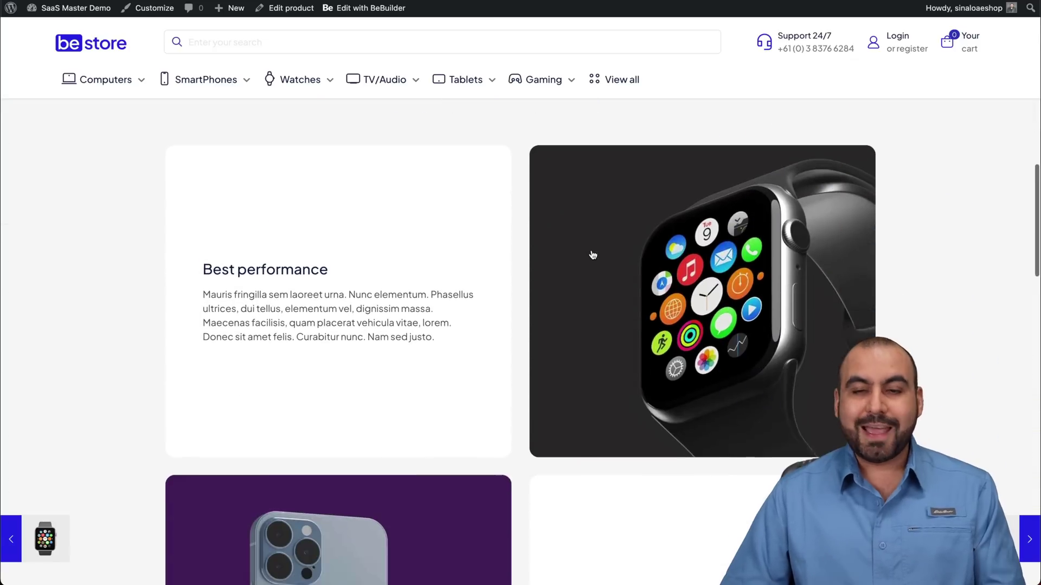
{"action": "scroll", "coordinate": [593, 255], "scroll_direction": "down", "scroll_amount": 5}
{"action": "scroll", "coordinate": [592, 255], "scroll_direction": "up", "scroll_amount": 20}
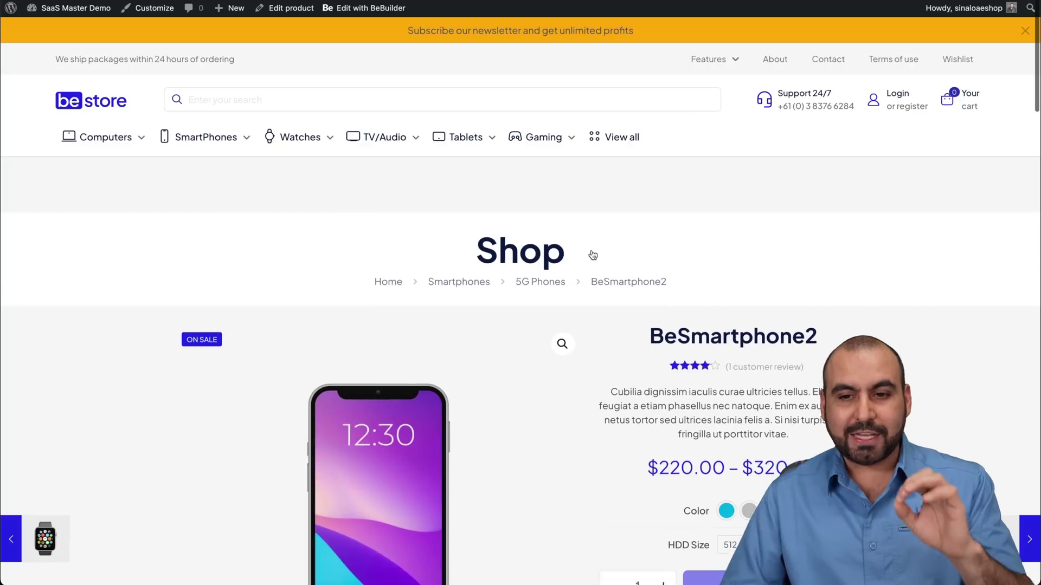
{"action": "scroll", "coordinate": [592, 255], "scroll_direction": "down", "scroll_amount": 1}
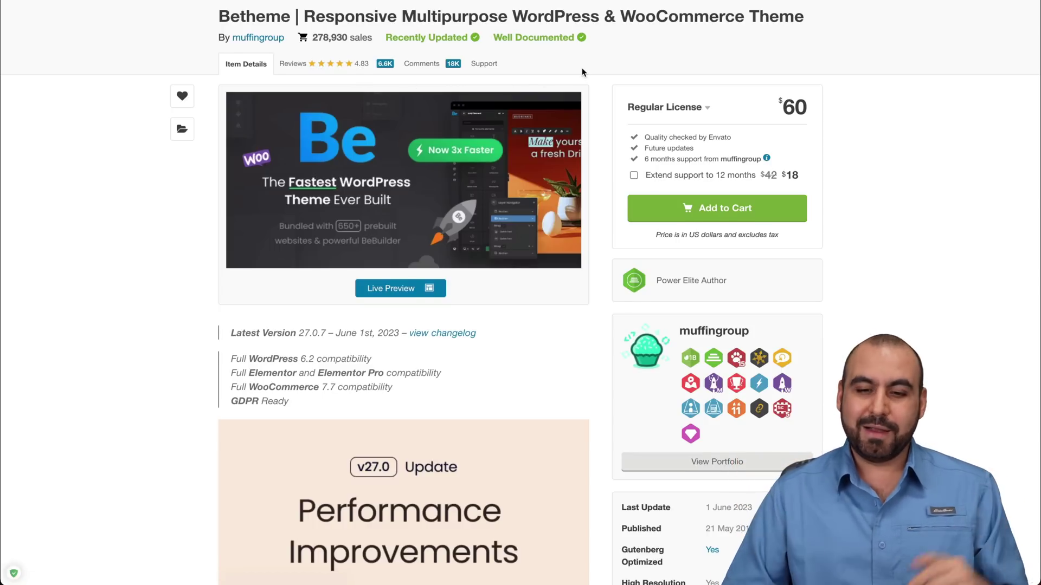
Step: Scroll through the Betheme ThemeForest description and attributes table for version 27.0.7 details
{"action": "scroll", "coordinate": [582, 72], "scroll_direction": "down", "scroll_amount": 5}
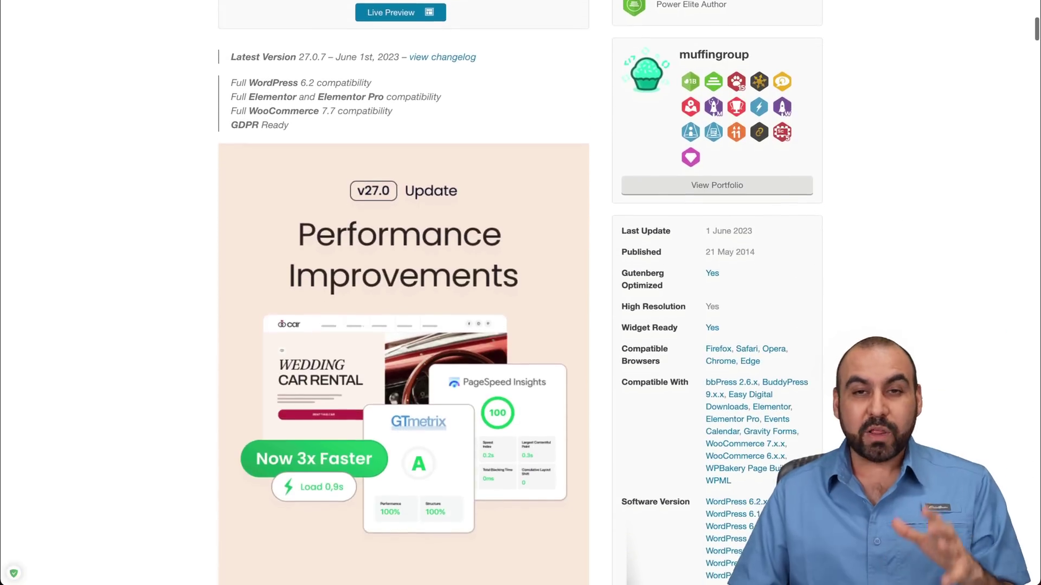
{"action": "scroll", "coordinate": [520, 293], "scroll_direction": "down", "scroll_amount": 1}
{"action": "scroll", "coordinate": [520, 293], "scroll_direction": "down", "scroll_amount": 1}
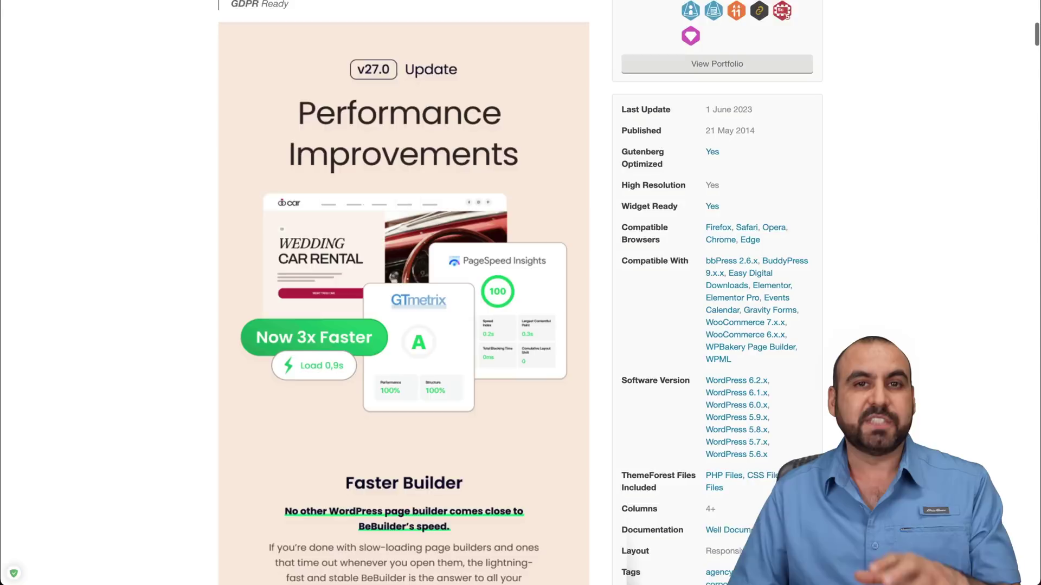
{"action": "scroll", "coordinate": [520, 292], "scroll_direction": "down", "scroll_amount": 2}
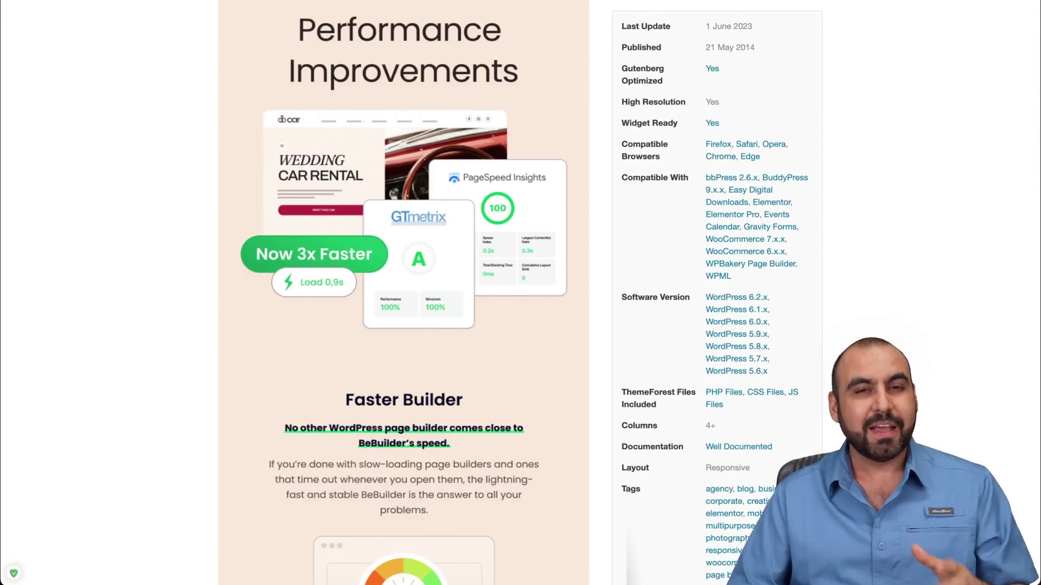
{"action": "scroll", "coordinate": [520, 292], "scroll_direction": "down", "scroll_amount": 1}
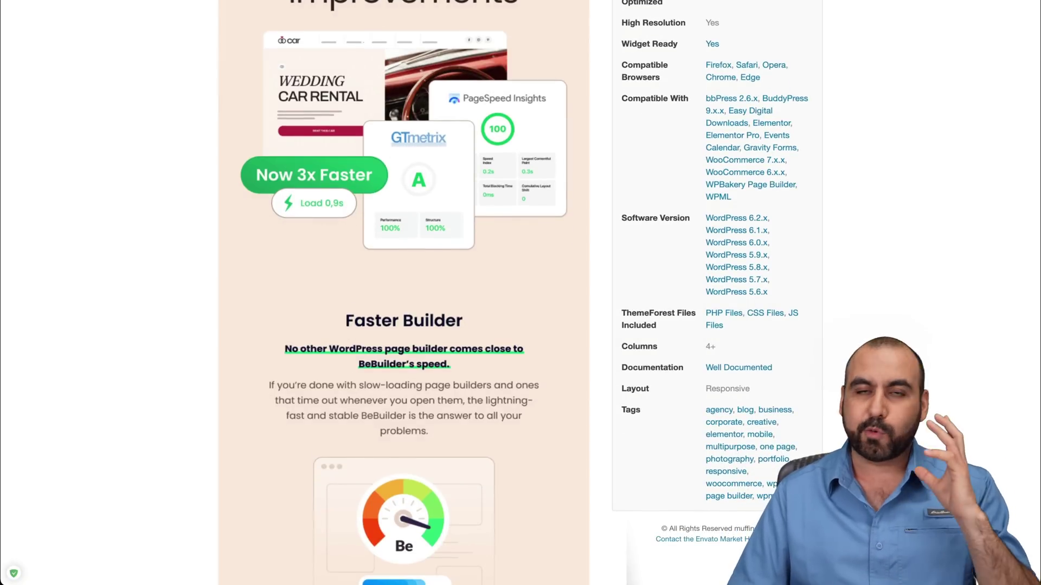
{"action": "scroll", "coordinate": [520, 292], "scroll_direction": "down", "scroll_amount": 1}
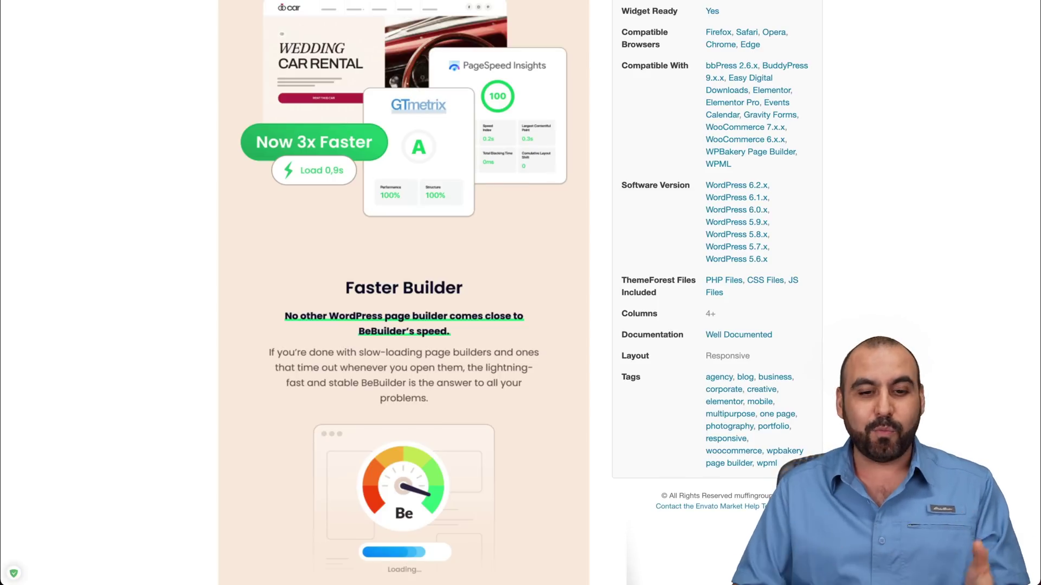
{"action": "scroll", "coordinate": [521, 292], "scroll_direction": "down", "scroll_amount": 4}
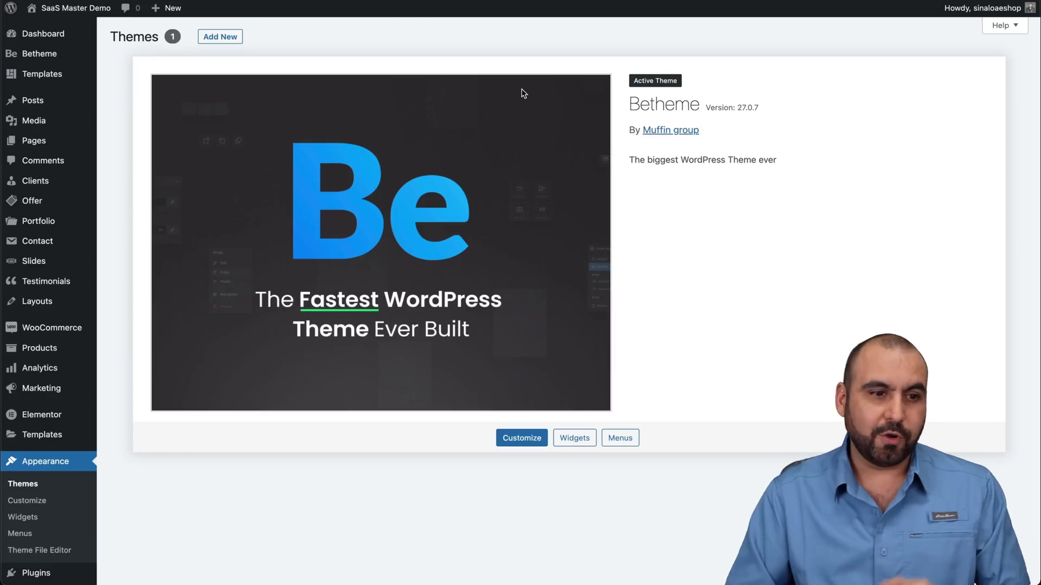
Step: Open Setup Wizard from the Betheme sidebar menu
{"action": "mouse_move", "coordinate": [44, 58]}
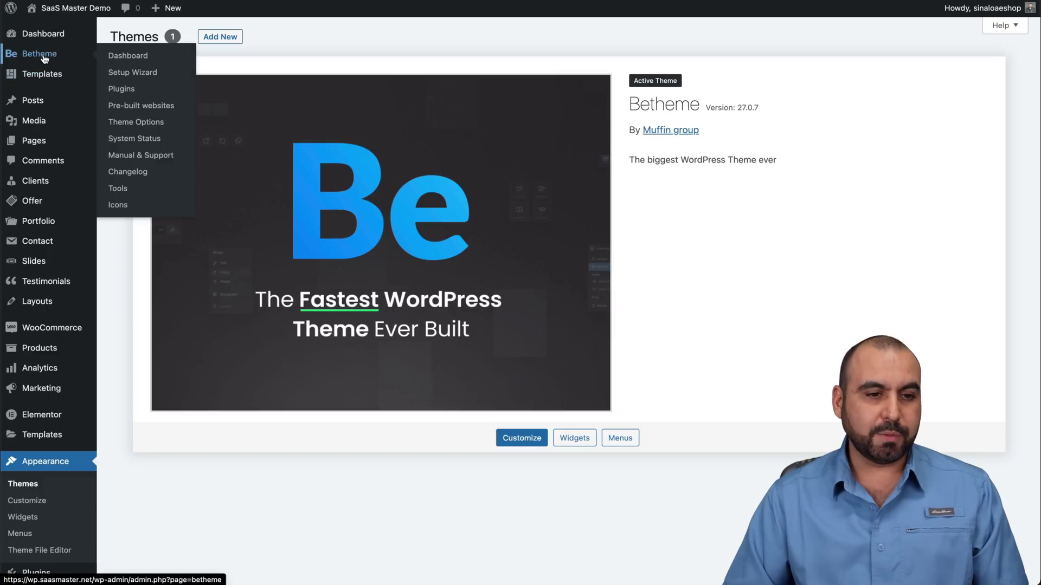
{"action": "left_click", "coordinate": [132, 74]}
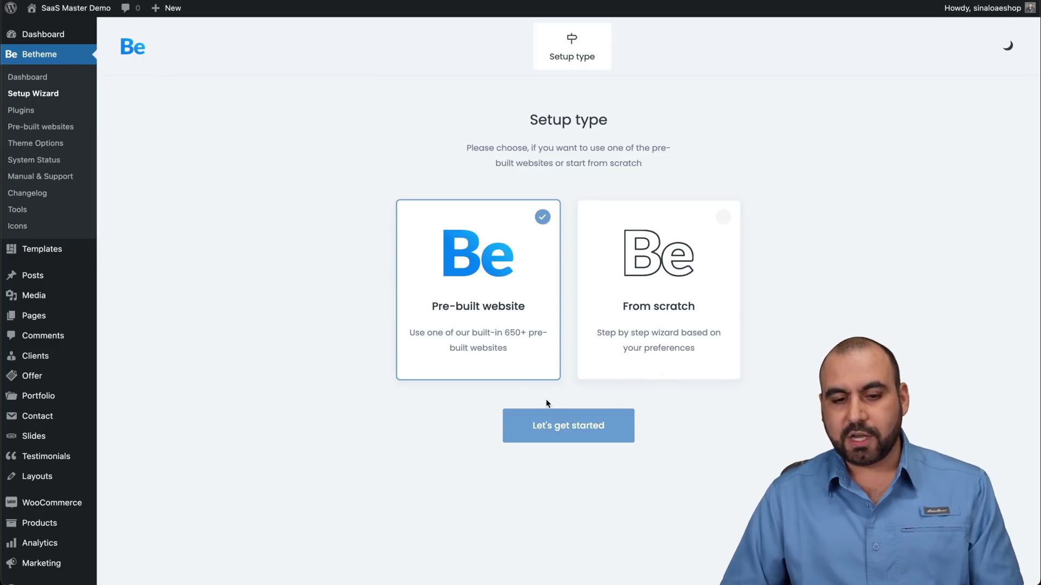
Step: Choose Pre-built website, Visual editor, Technology & Computing plus Design & Photography, and BeBuilder
{"action": "left_click", "coordinate": [556, 423]}
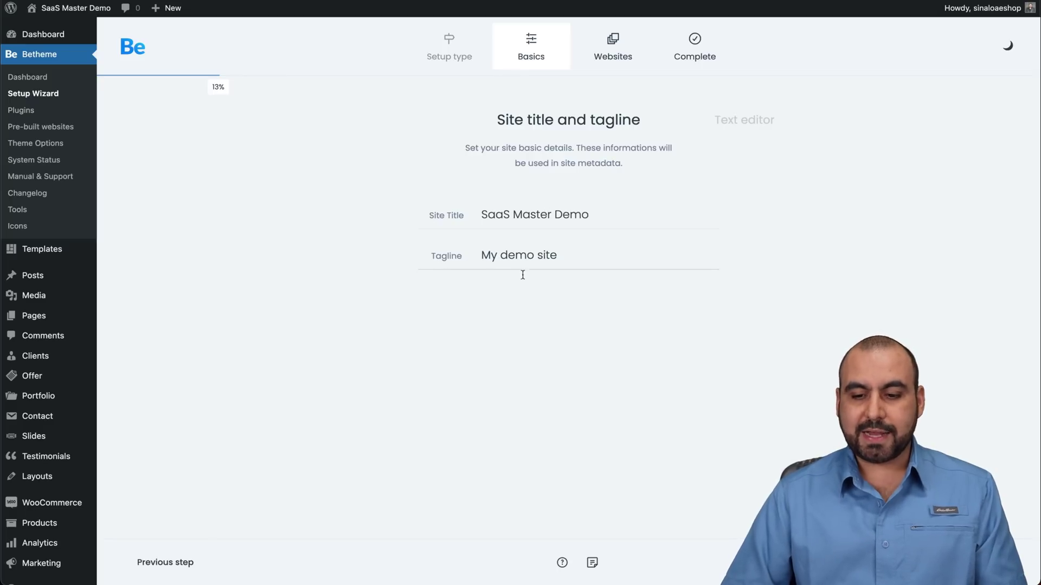
{"action": "scroll", "coordinate": [618, 379], "scroll_direction": "down", "scroll_amount": 2}
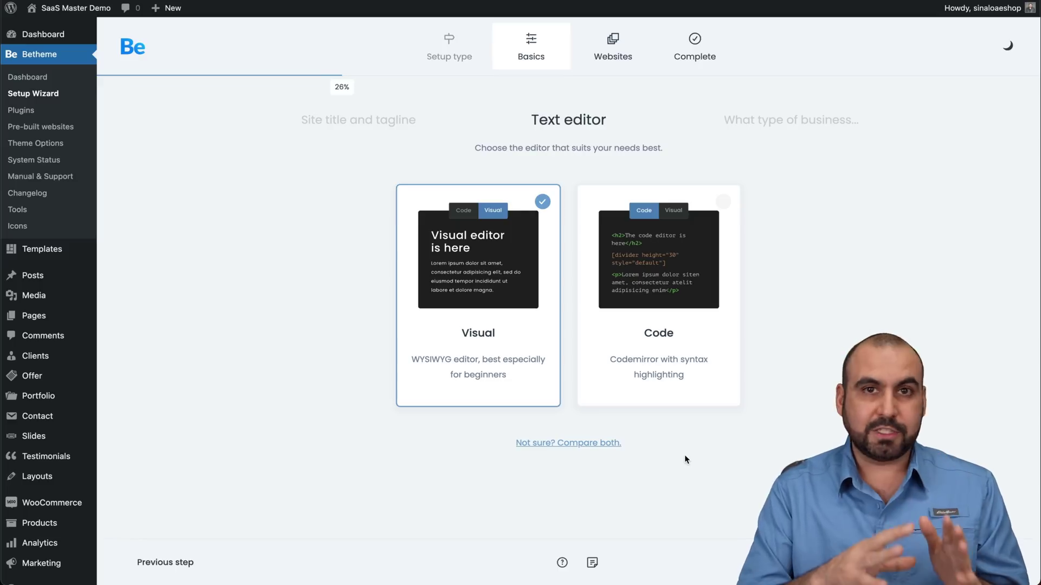
{"action": "left_click", "coordinate": [471, 314]}
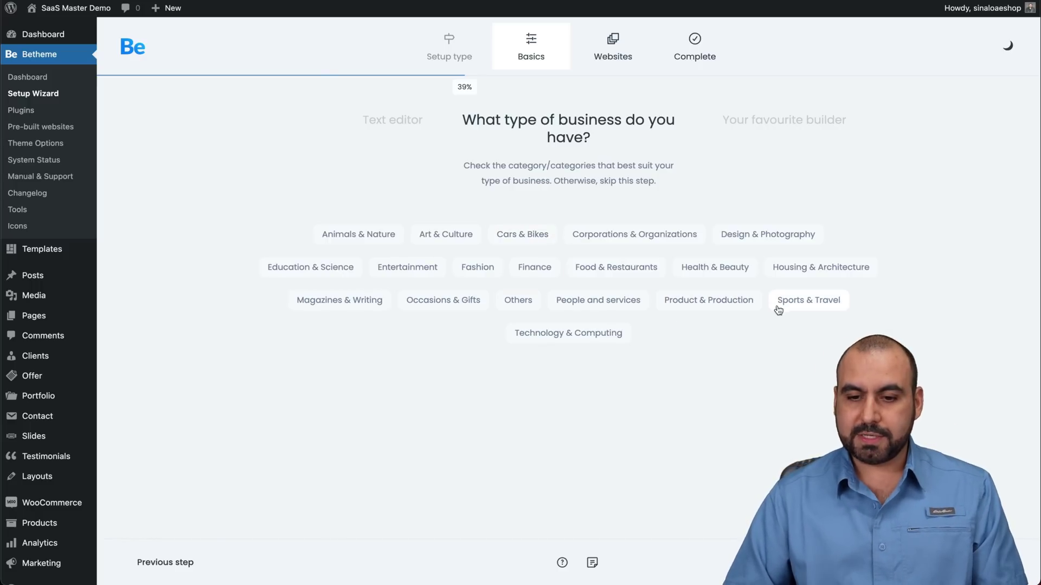
{"action": "left_click", "coordinate": [600, 337]}
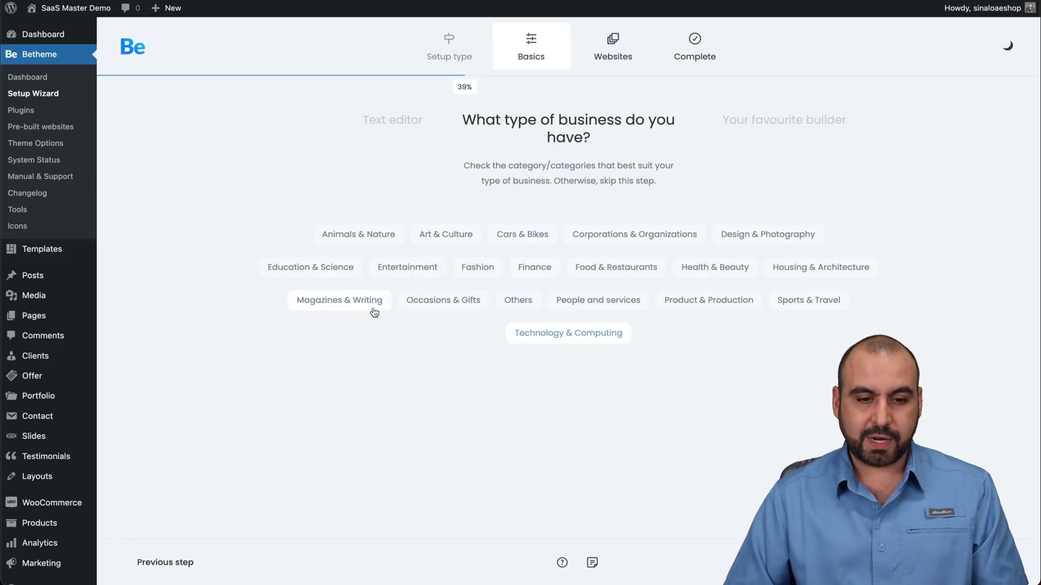
{"action": "left_click", "coordinate": [757, 234]}
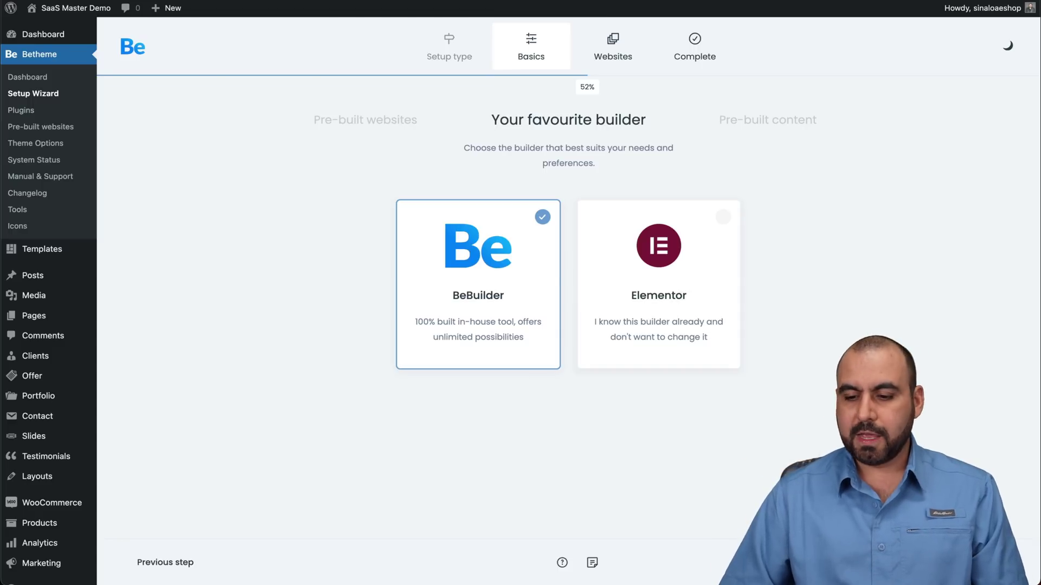
{"action": "left_click", "coordinate": [478, 282]}
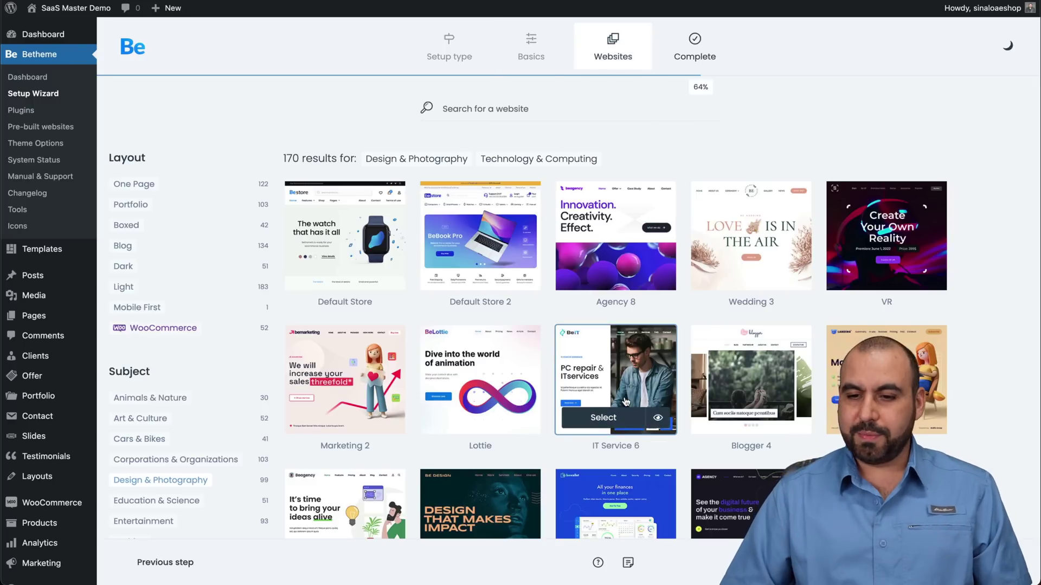
Step: Scroll through the Photography 3 demo preview and return to the 170-website list
{"action": "scroll", "coordinate": [575, 420], "scroll_direction": "down", "scroll_amount": 2}
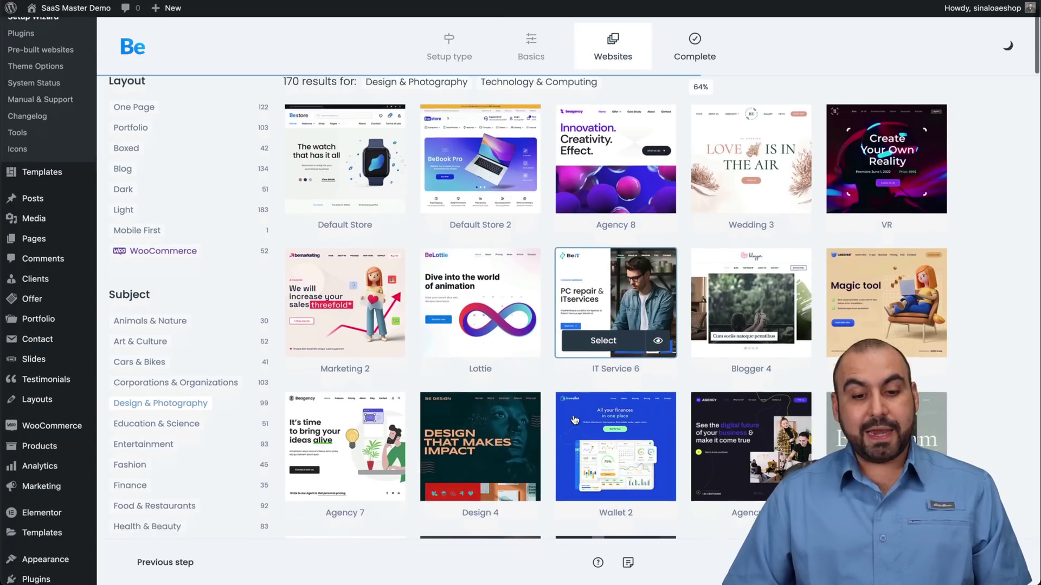
{"action": "scroll", "coordinate": [574, 420], "scroll_direction": "down", "scroll_amount": 5}
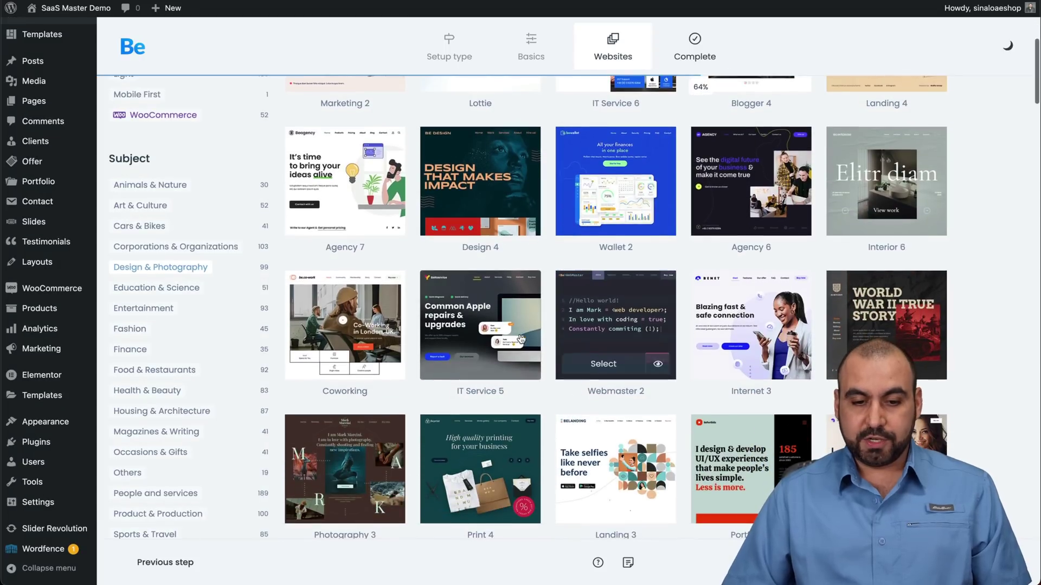
{"action": "mouse_move", "coordinate": [488, 363]}
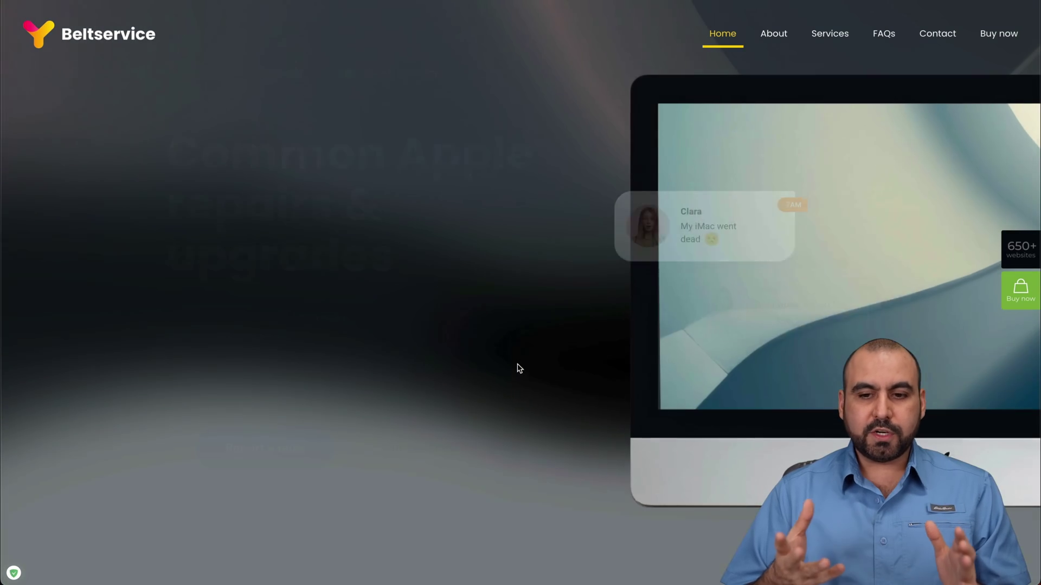
{"action": "scroll", "coordinate": [519, 368], "scroll_direction": "down", "scroll_amount": 5}
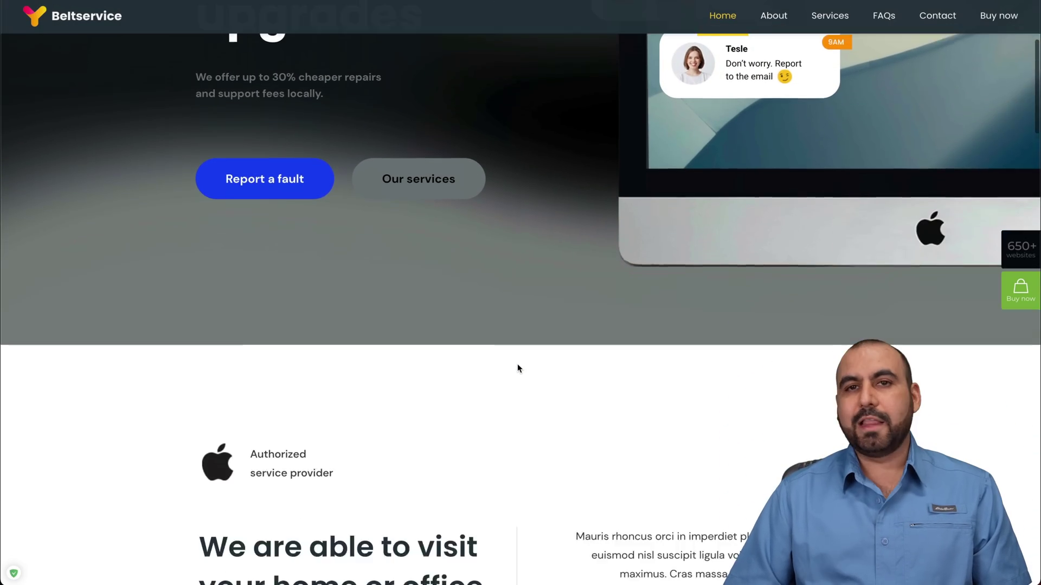
{"action": "scroll", "coordinate": [517, 368], "scroll_direction": "down", "scroll_amount": 20}
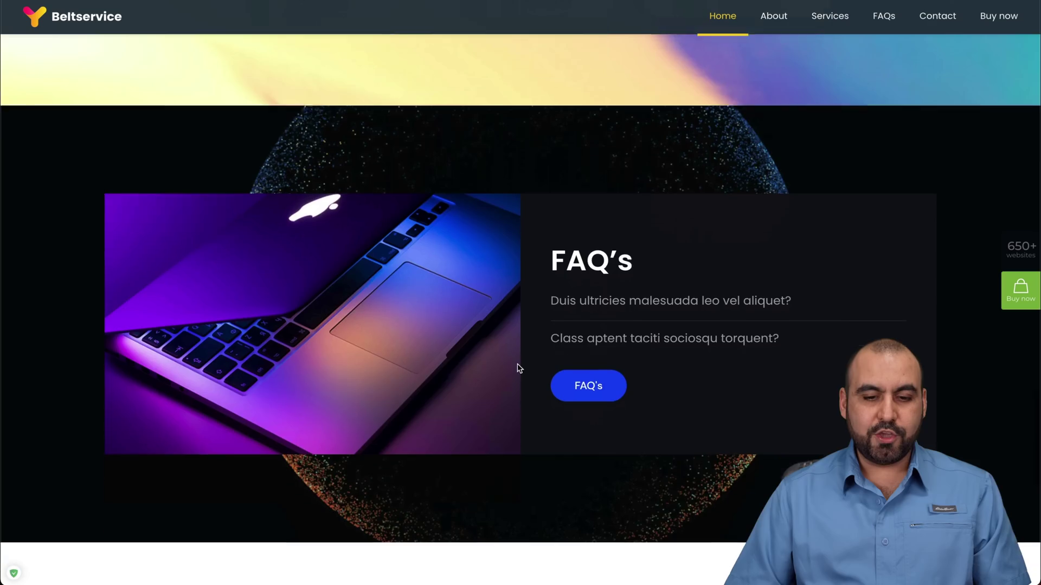
{"action": "scroll", "coordinate": [518, 368], "scroll_direction": "down", "scroll_amount": 5}
{"action": "scroll", "coordinate": [518, 368], "scroll_direction": "up", "scroll_amount": 20}
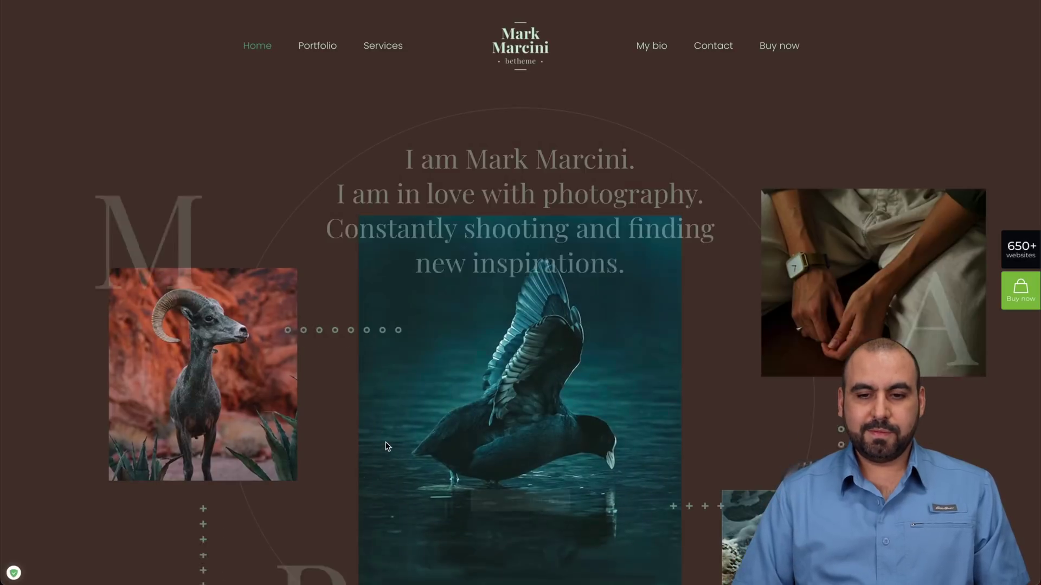
{"action": "scroll", "coordinate": [388, 446], "scroll_direction": "down", "scroll_amount": 10}
{"action": "scroll", "coordinate": [386, 441], "scroll_direction": "down", "scroll_amount": 15}
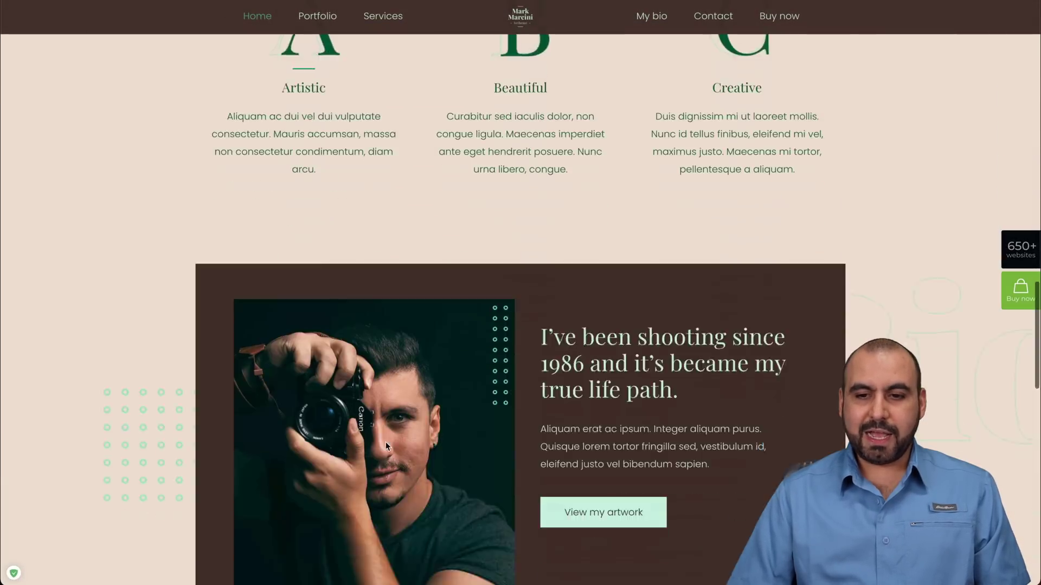
{"action": "scroll", "coordinate": [385, 441], "scroll_direction": "up", "scroll_amount": 15}
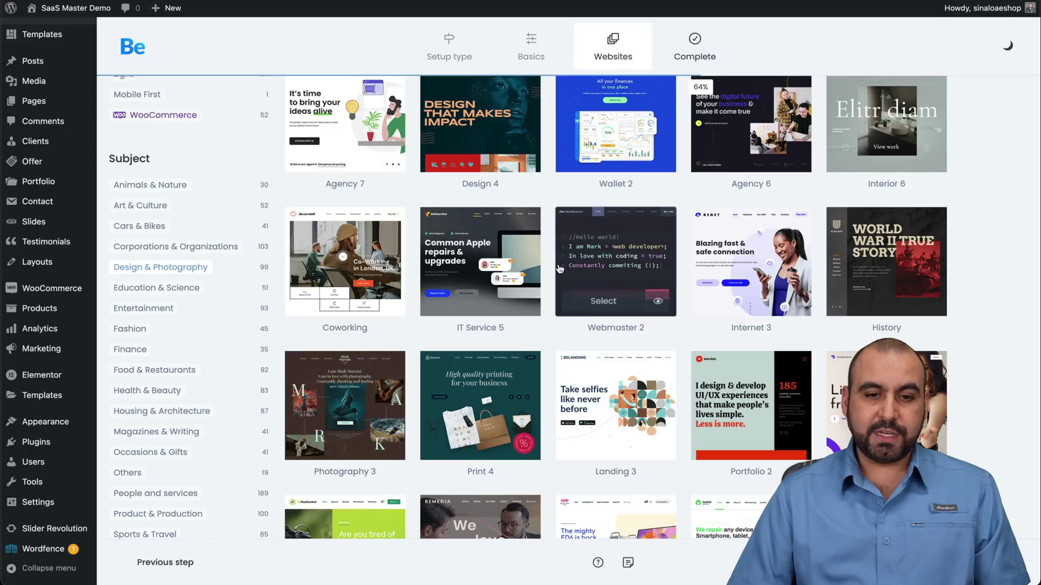
{"action": "scroll", "coordinate": [560, 269], "scroll_direction": "up", "scroll_amount": 7}
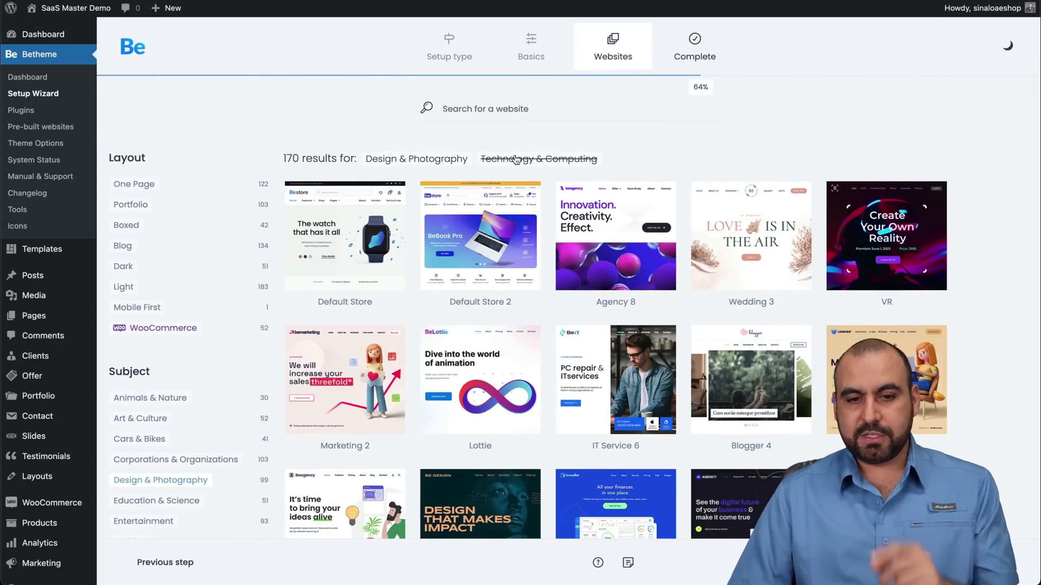
Step: Remove both category filters, try the WooCommerce Shop filter, then clear it
{"action": "left_click", "coordinate": [437, 163]}
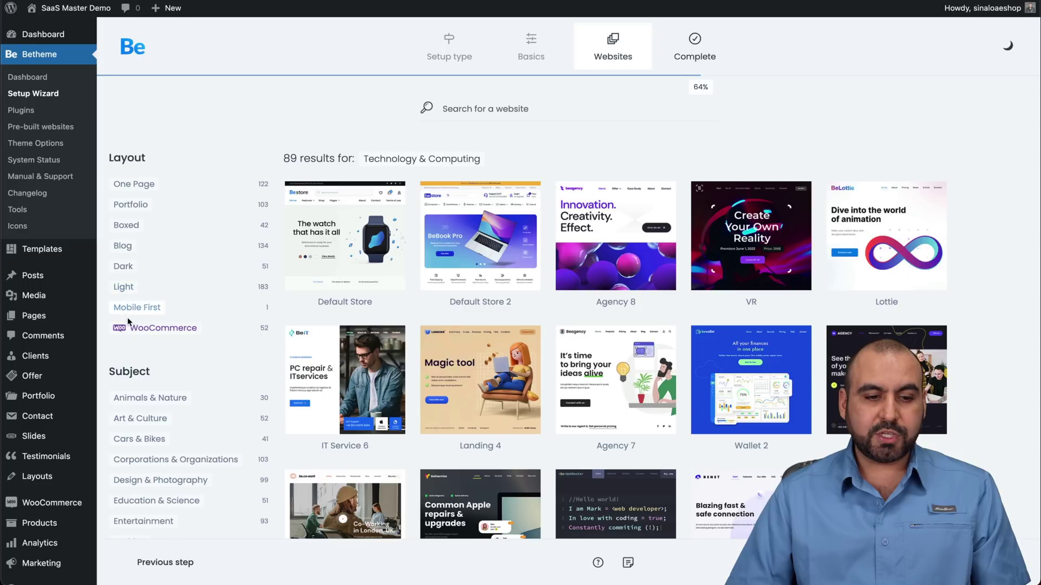
{"action": "left_click", "coordinate": [176, 335]}
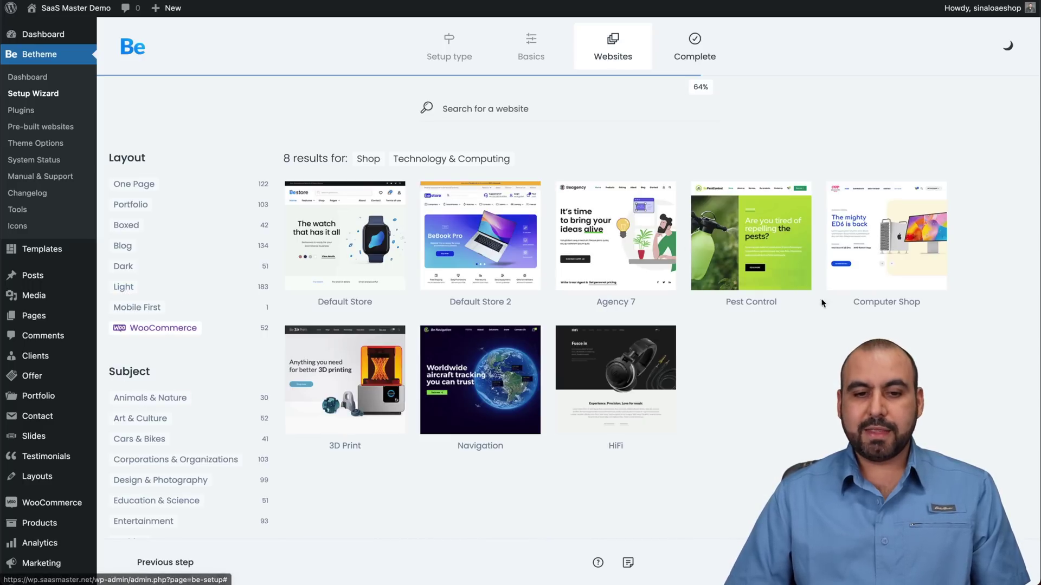
{"action": "left_click", "coordinate": [471, 161]}
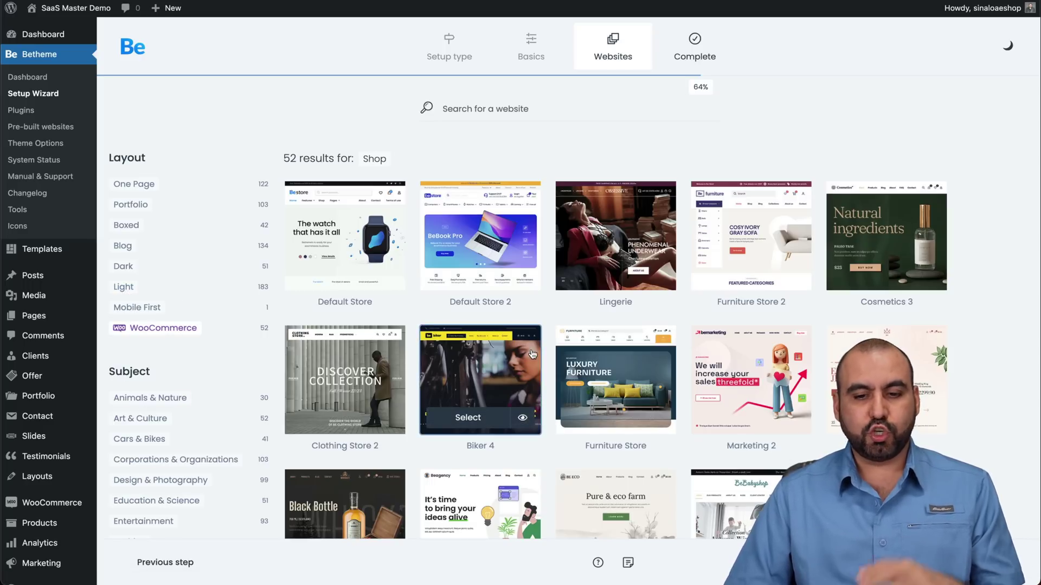
{"action": "scroll", "coordinate": [532, 409], "scroll_direction": "down", "scroll_amount": 3}
{"action": "scroll", "coordinate": [532, 409], "scroll_direction": "down", "scroll_amount": 10}
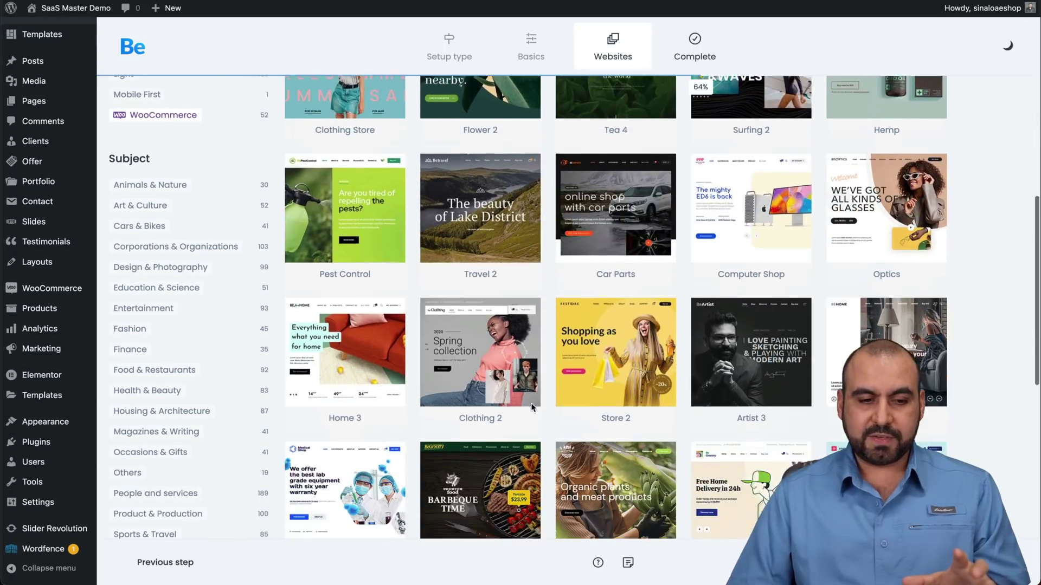
{"action": "scroll", "coordinate": [532, 408], "scroll_direction": "up", "scroll_amount": 13}
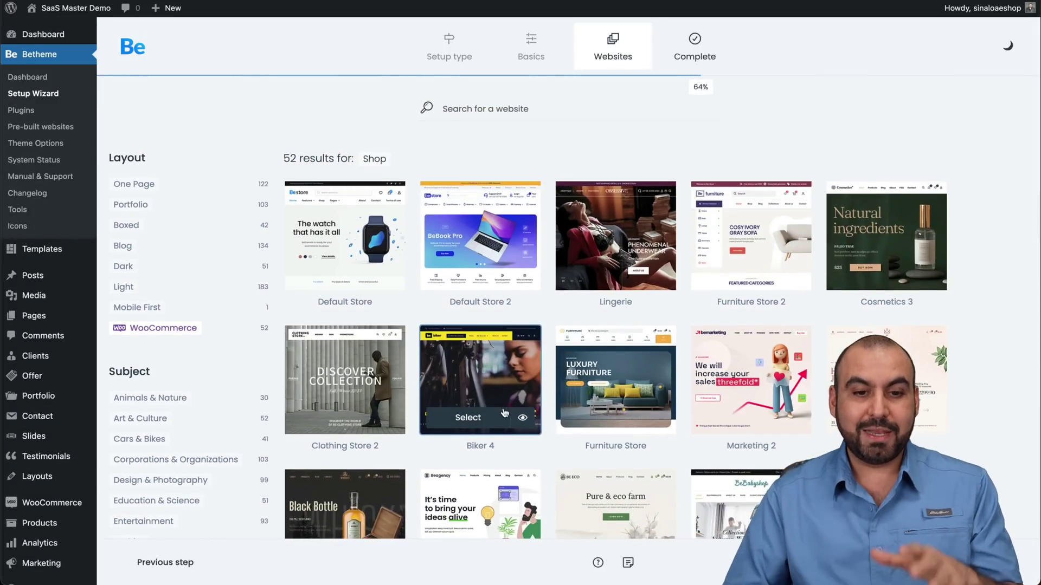
{"action": "left_click", "coordinate": [386, 159]}
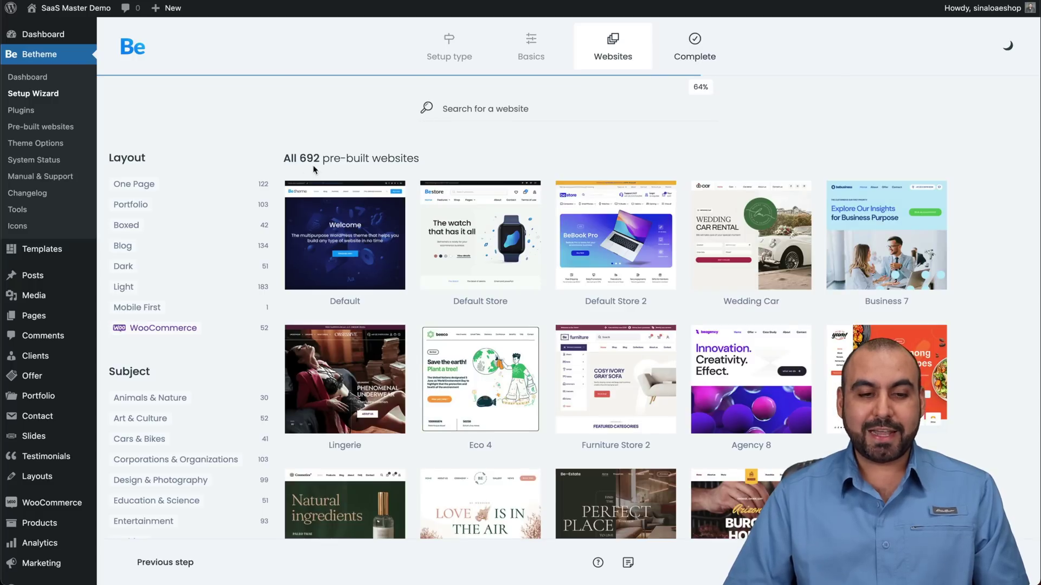
Step: Browse the full website grid and select the Default Store 2 demo
{"action": "scroll", "coordinate": [480, 379], "scroll_direction": "down", "scroll_amount": 15}
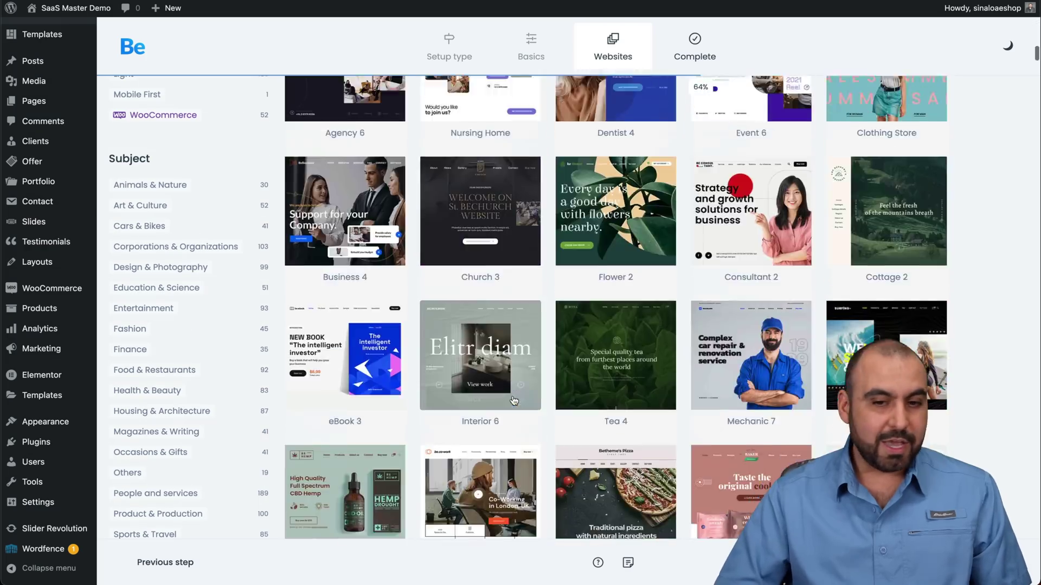
{"action": "scroll", "coordinate": [514, 401], "scroll_direction": "down", "scroll_amount": 15}
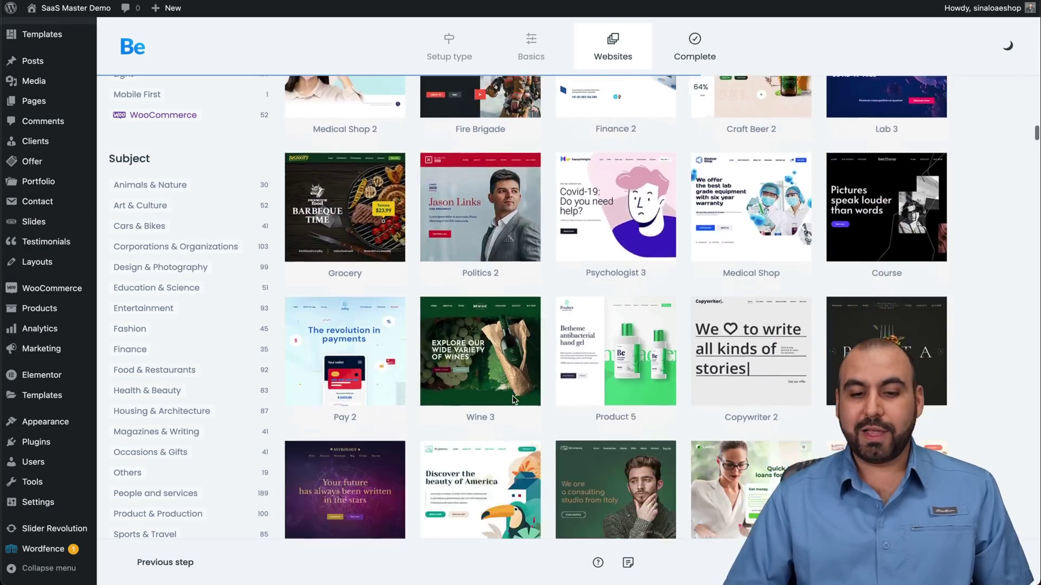
{"action": "scroll", "coordinate": [514, 401], "scroll_direction": "down", "scroll_amount": 8}
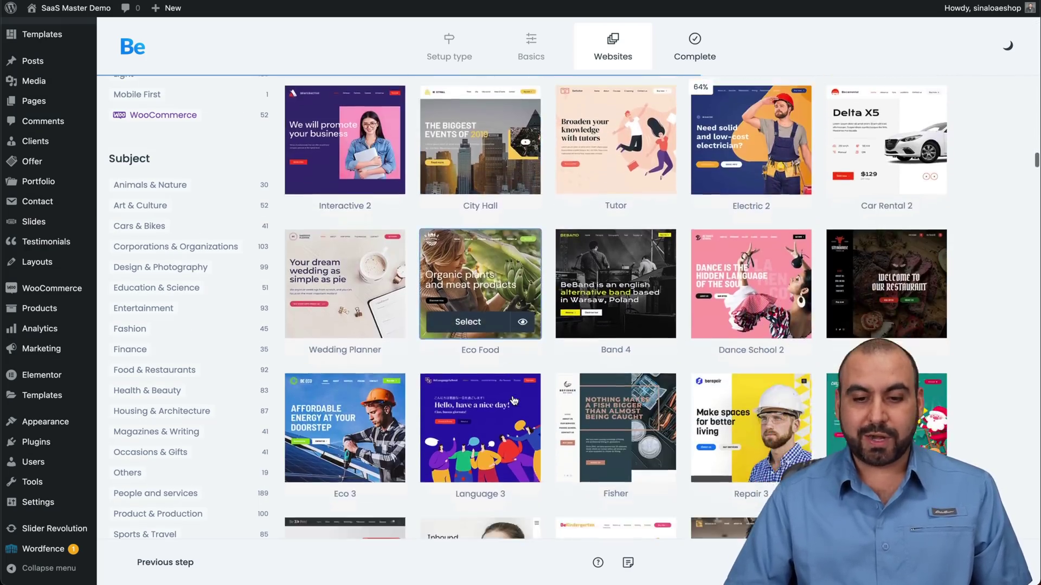
{"action": "scroll", "coordinate": [515, 388], "scroll_direction": "up", "scroll_amount": 15}
{"action": "scroll", "coordinate": [515, 388], "scroll_direction": "up", "scroll_amount": 15}
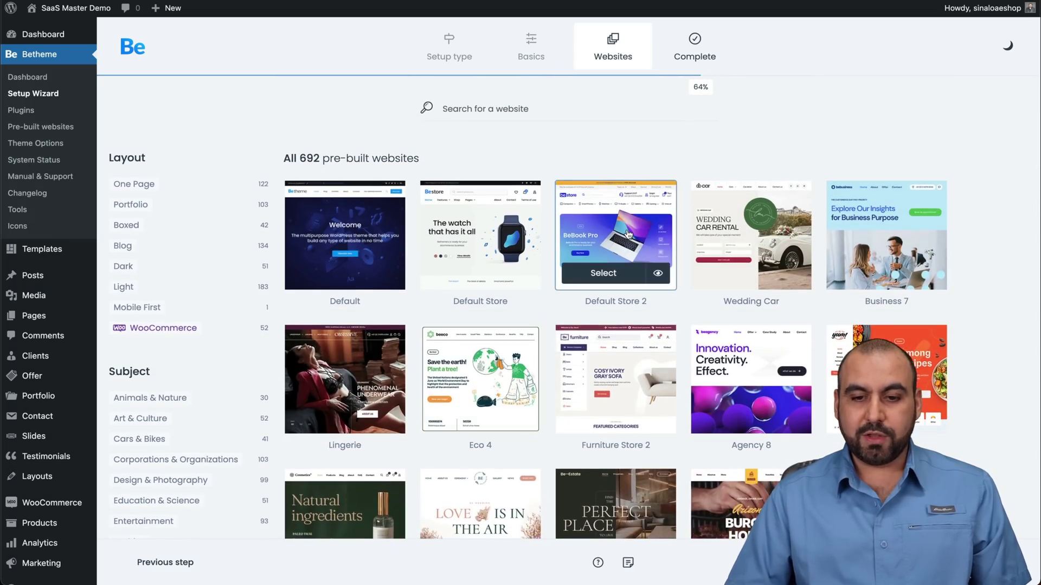
{"action": "left_click", "coordinate": [629, 234]}
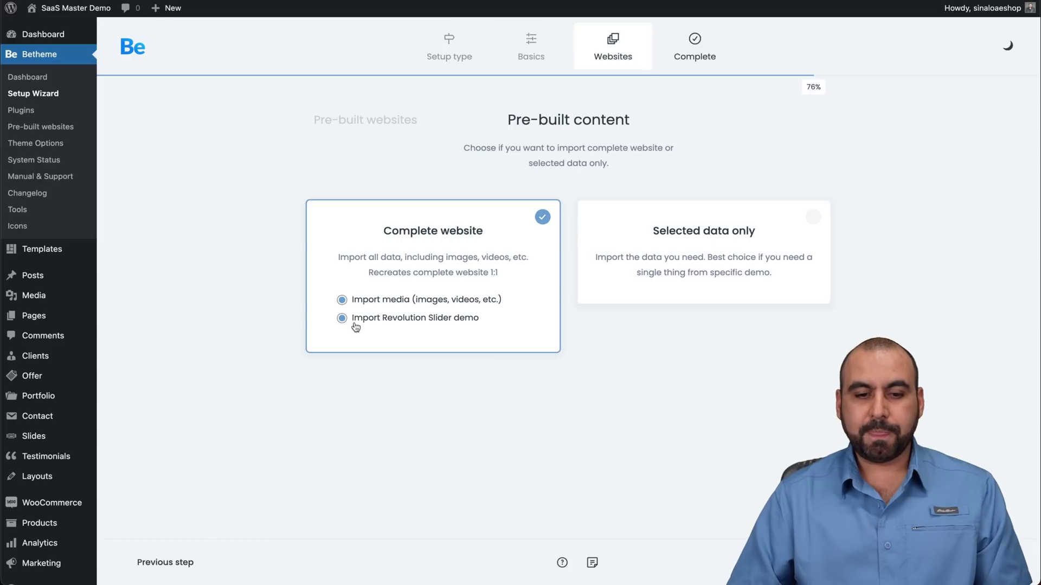
Step: Start installing the complete website and tick both Database reset checkboxes
{"action": "left_click", "coordinate": [970, 562]}
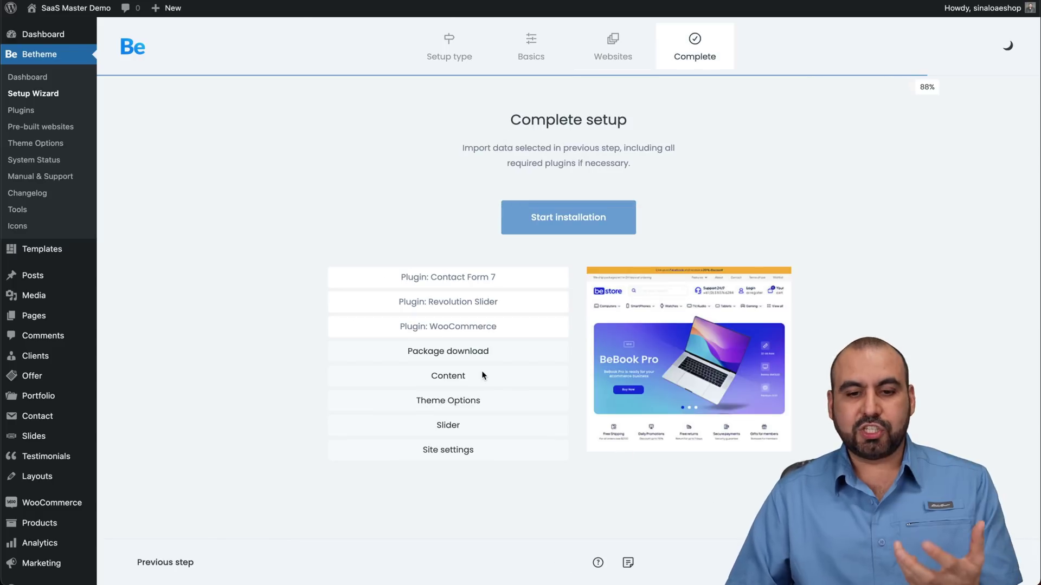
{"action": "left_click", "coordinate": [564, 229]}
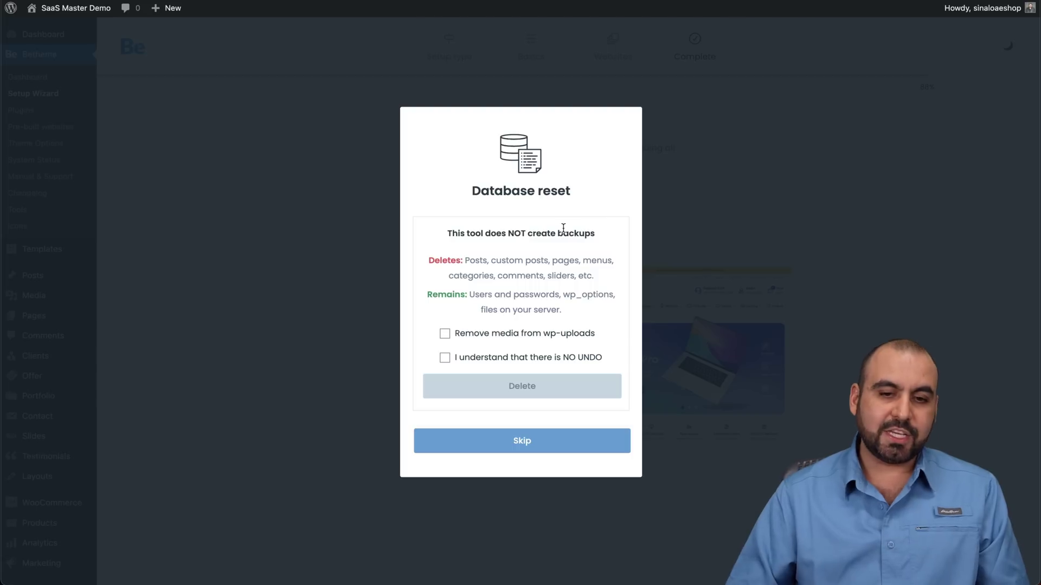
{"action": "left_click", "coordinate": [445, 334]}
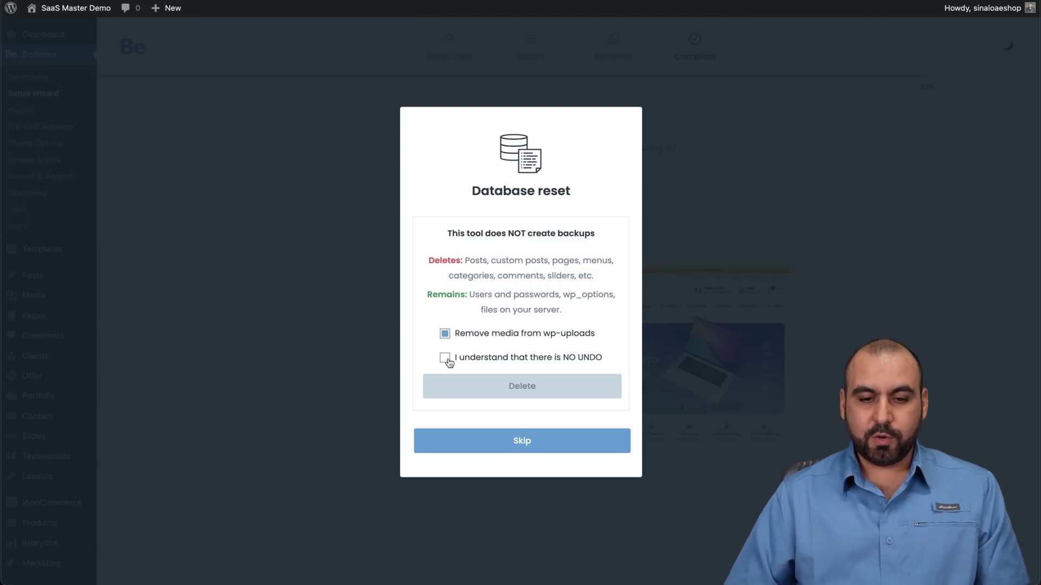
{"action": "left_click", "coordinate": [446, 359]}
Step: Toggle the Database reset checkboxes, ending with media kept in wp-uploads and no-undo unticked
{"action": "left_click", "coordinate": [446, 359]}
{"action": "left_click", "coordinate": [446, 359]}
{"action": "left_click", "coordinate": [444, 333]}
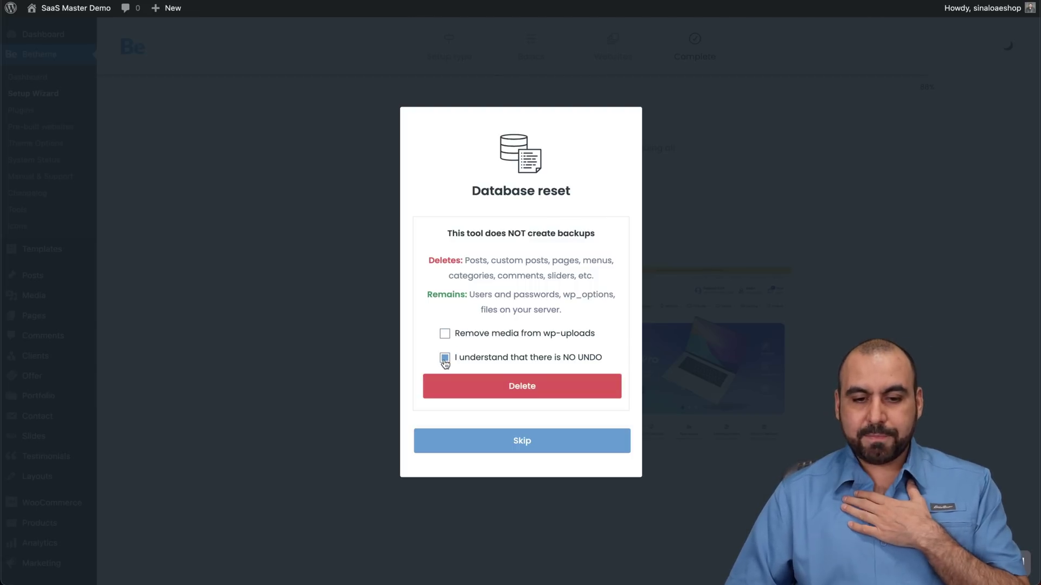
{"action": "left_click", "coordinate": [445, 358]}
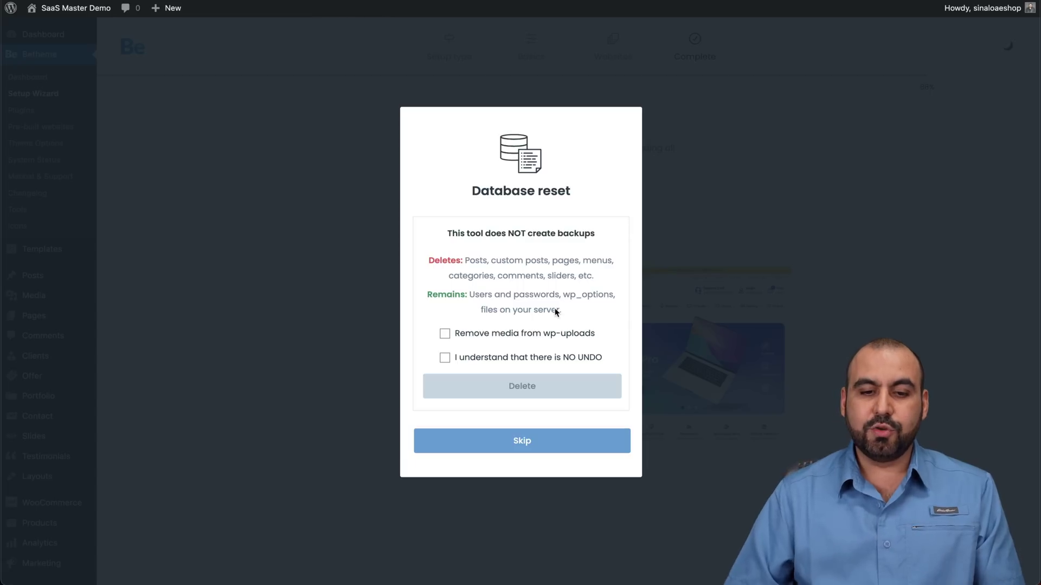
{"action": "left_click", "coordinate": [445, 334]}
{"action": "left_click", "coordinate": [445, 359]}
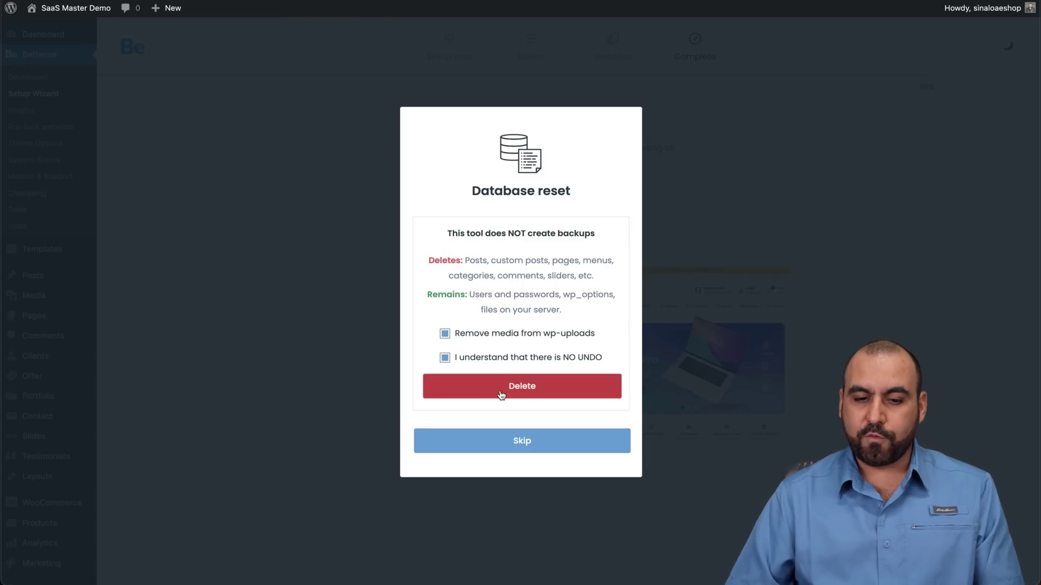
{"action": "left_click", "coordinate": [445, 359]}
{"action": "left_click", "coordinate": [445, 336]}
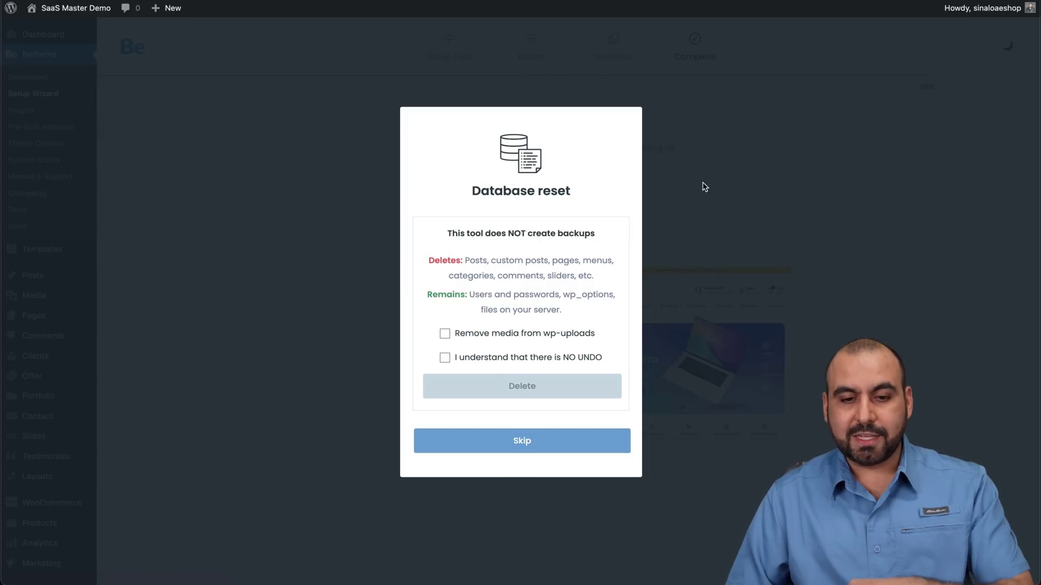
{"action": "scroll", "coordinate": [211, 211], "scroll_direction": "left", "scroll_amount": 5}
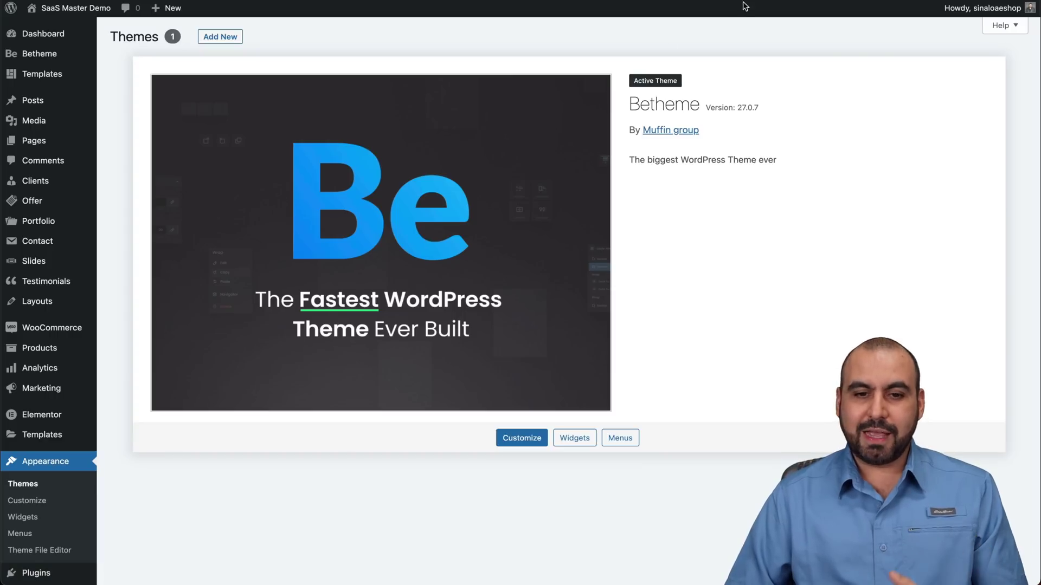
Step: Browse the live BeStore storefront, then go to the WooCommerce product list
{"action": "left_click", "coordinate": [104, 13]}
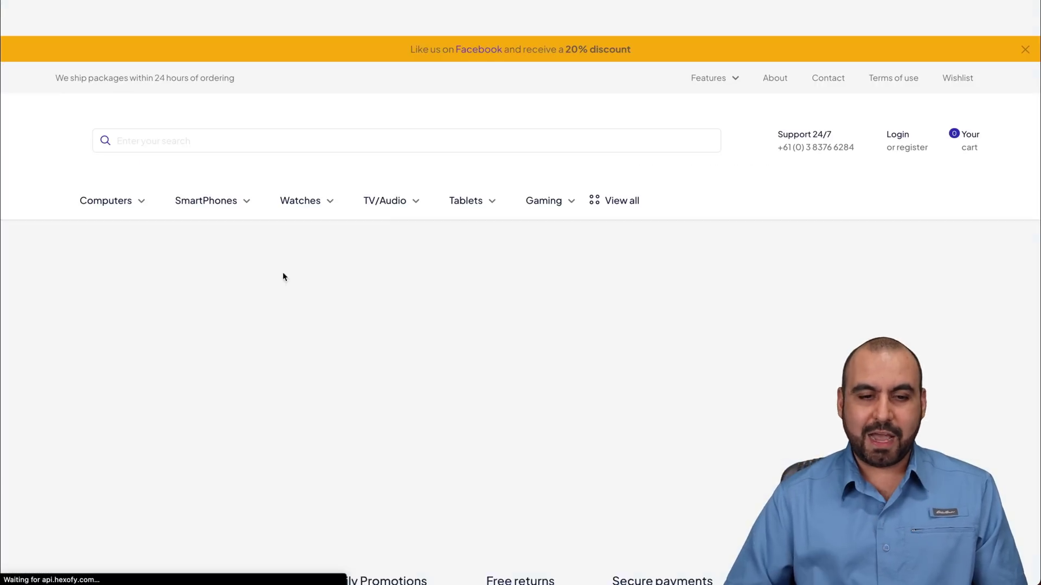
{"action": "scroll", "coordinate": [359, 427], "scroll_direction": "down", "scroll_amount": 7}
{"action": "scroll", "coordinate": [359, 418], "scroll_direction": "down", "scroll_amount": 5}
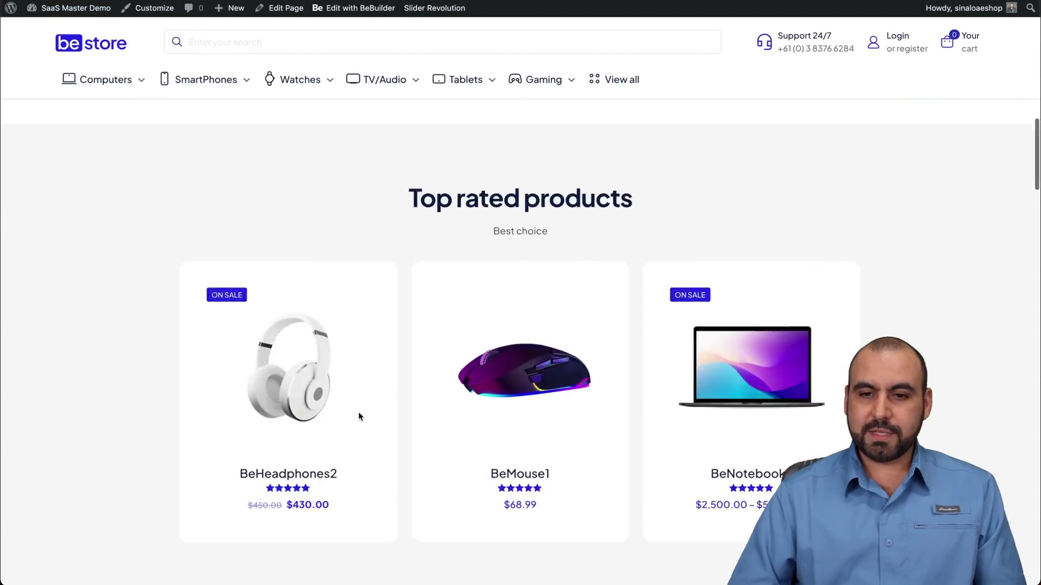
{"action": "scroll", "coordinate": [359, 418], "scroll_direction": "up", "scroll_amount": 10}
{"action": "scroll", "coordinate": [451, 331], "scroll_direction": "left", "scroll_amount": 5}
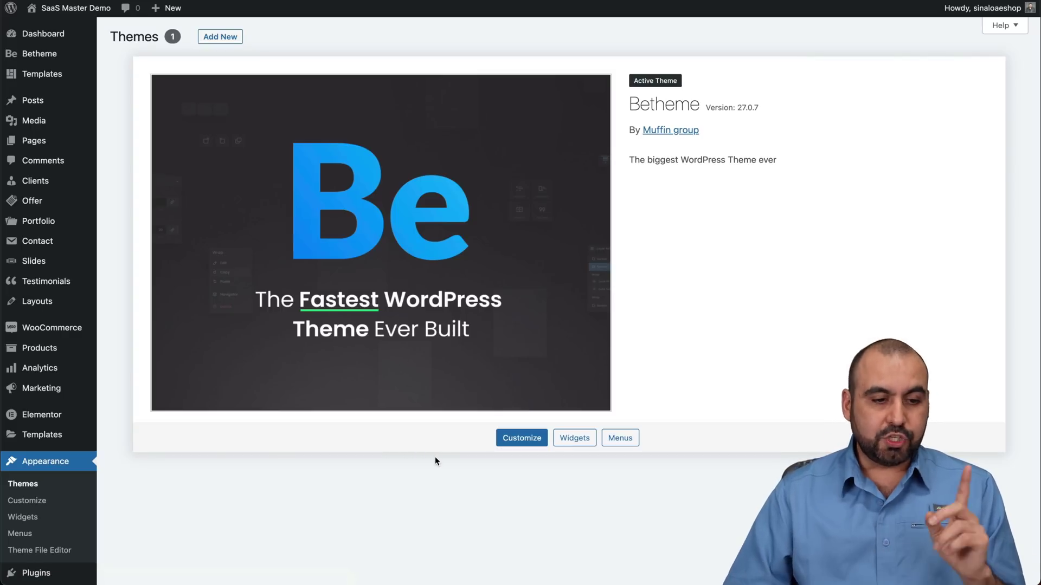
{"action": "mouse_move", "coordinate": [74, 332]}
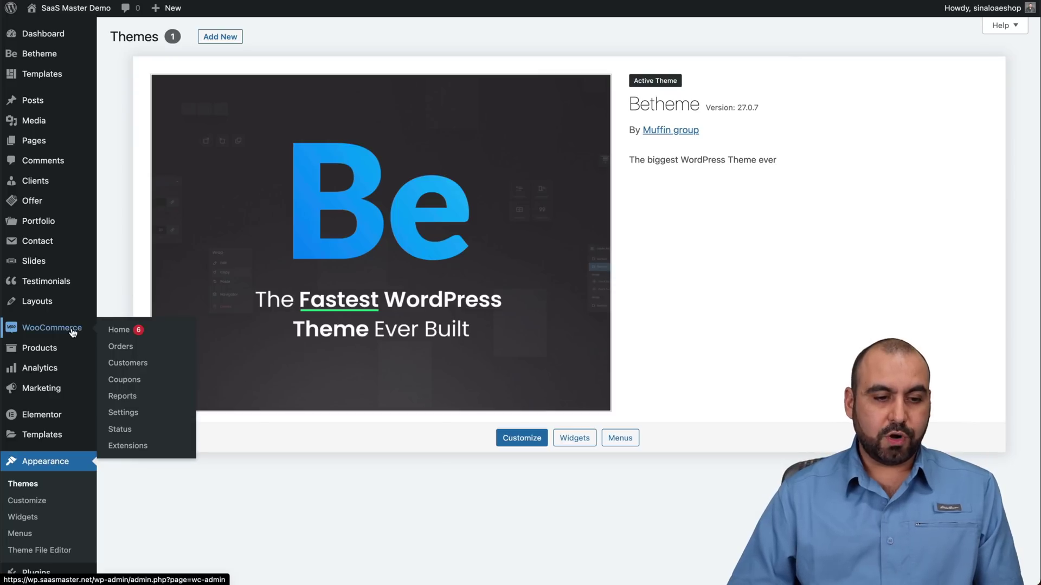
{"action": "left_click", "coordinate": [40, 352]}
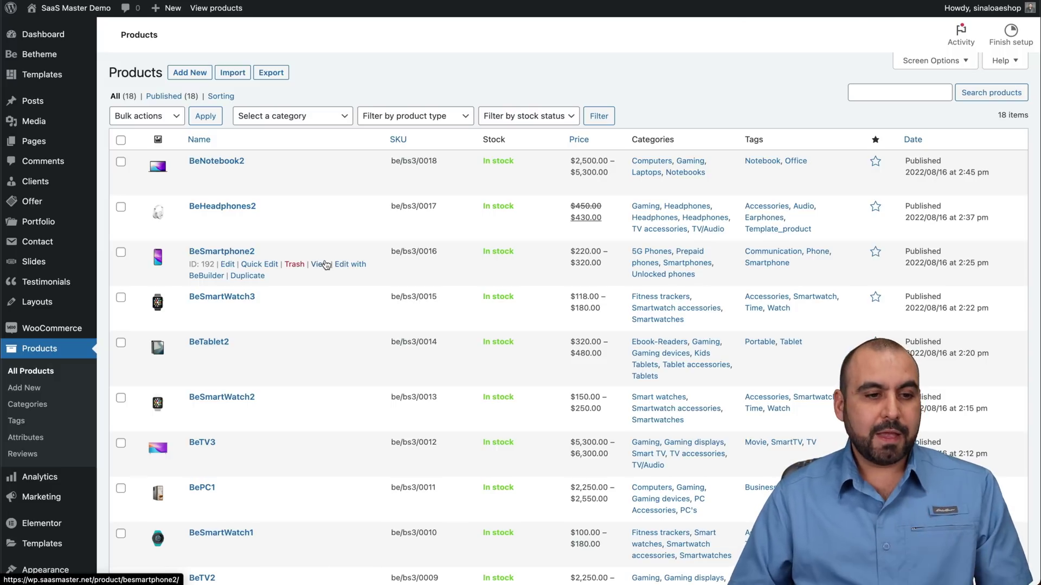
Step: Go to the Betheme Plugins page from the sidebar
{"action": "mouse_move", "coordinate": [39, 62]}
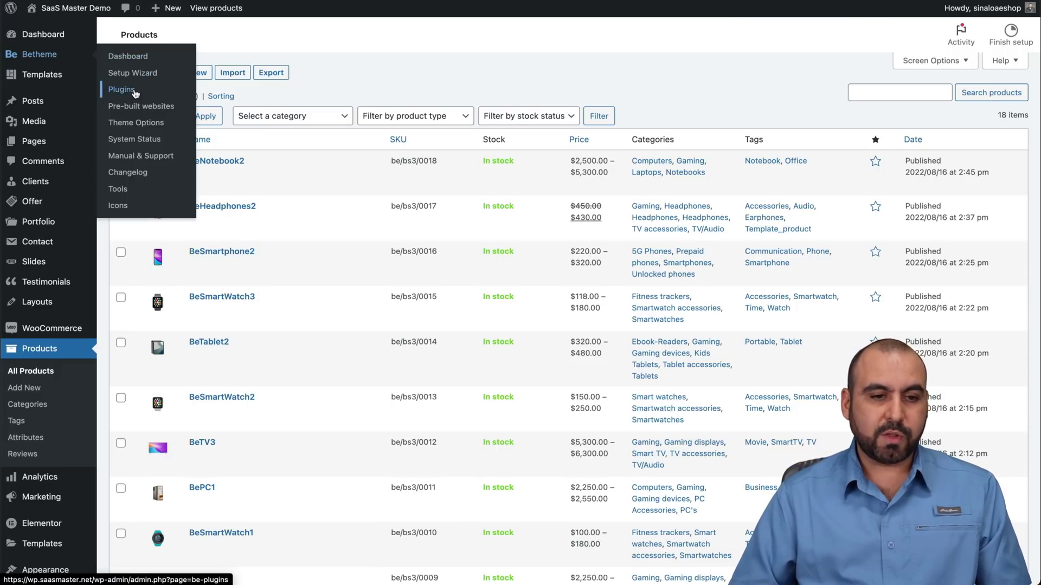
{"action": "left_click", "coordinate": [133, 91]}
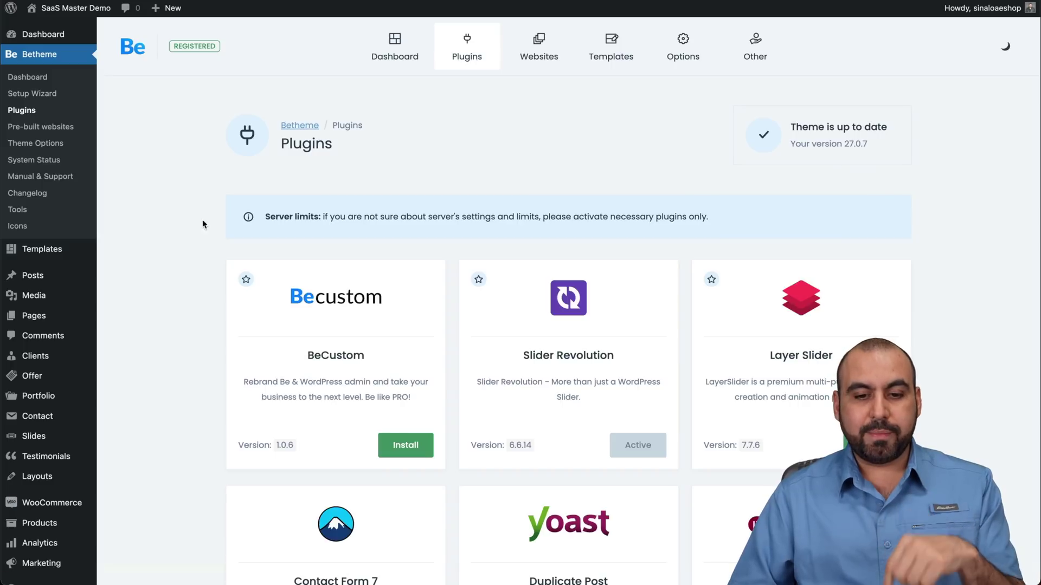
Step: Scroll through the bundled plugin cards, highlighting Slider Revolution, then open Theme Options
{"action": "scroll", "coordinate": [190, 293], "scroll_direction": "down", "scroll_amount": 1}
{"action": "scroll", "coordinate": [190, 291], "scroll_direction": "down", "scroll_amount": 3}
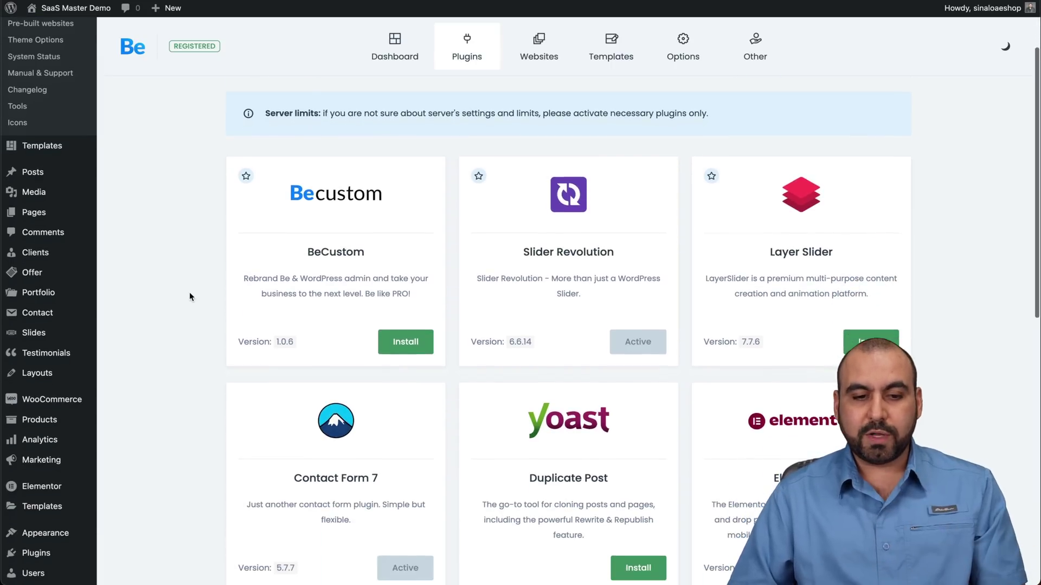
{"action": "left_click_drag", "start_coordinate": [522, 259], "coordinate": [613, 256]}
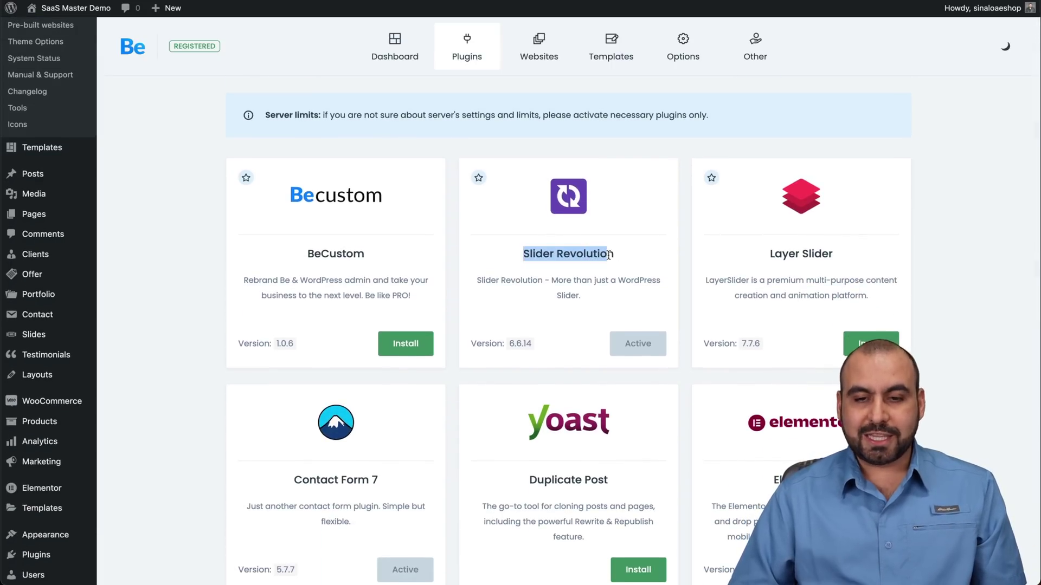
{"action": "left_click", "coordinate": [631, 255]}
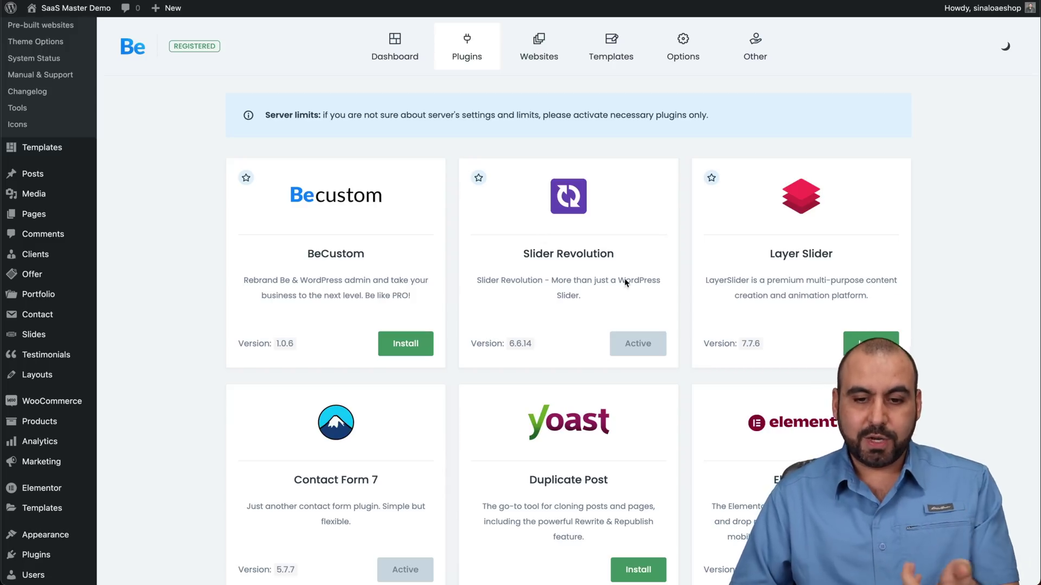
{"action": "scroll", "coordinate": [600, 315], "scroll_direction": "down", "scroll_amount": 4}
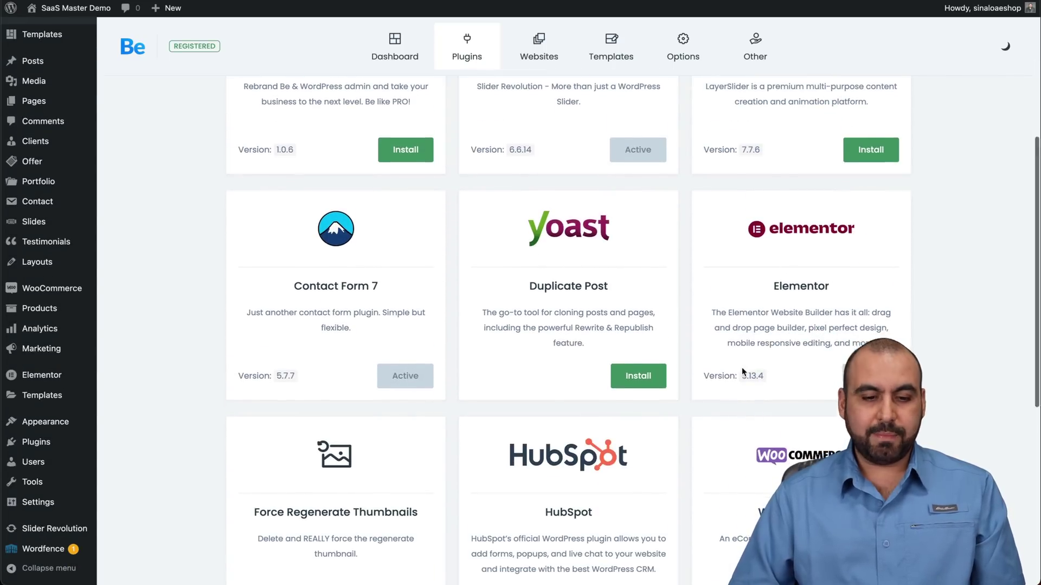
{"action": "scroll", "coordinate": [304, 307], "scroll_direction": "down", "scroll_amount": 5}
{"action": "scroll", "coordinate": [638, 305], "scroll_direction": "down", "scroll_amount": 3}
{"action": "scroll", "coordinate": [639, 315], "scroll_direction": "up", "scroll_amount": 12}
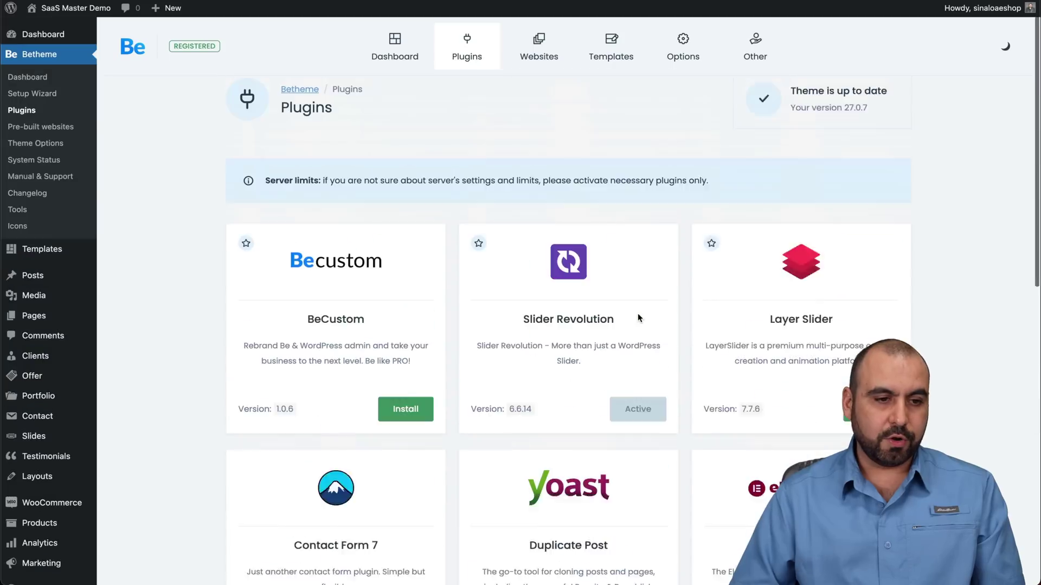
{"action": "left_click", "coordinate": [48, 145]}
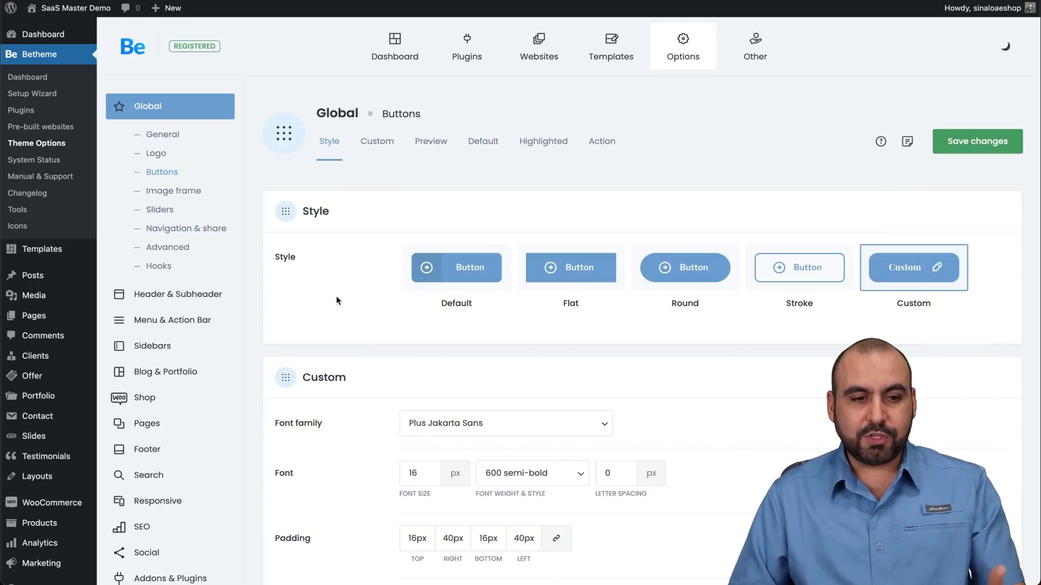
Step: Review the Global General layout settings, including the site Favicon image field
{"action": "left_click", "coordinate": [166, 143]}
{"action": "scroll", "coordinate": [361, 319], "scroll_direction": "down", "scroll_amount": 2}
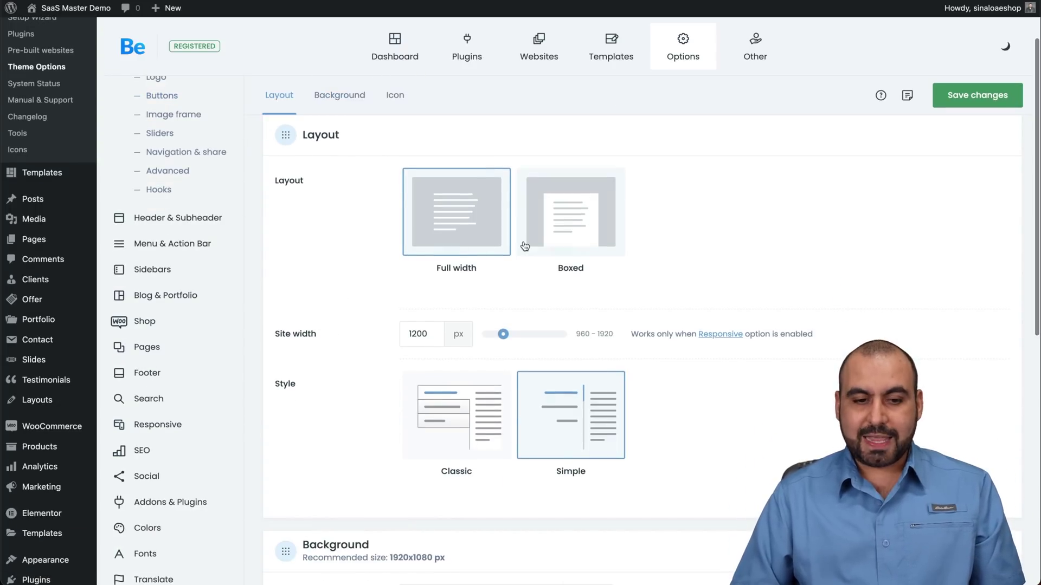
{"action": "scroll", "coordinate": [376, 272], "scroll_direction": "down", "scroll_amount": 3}
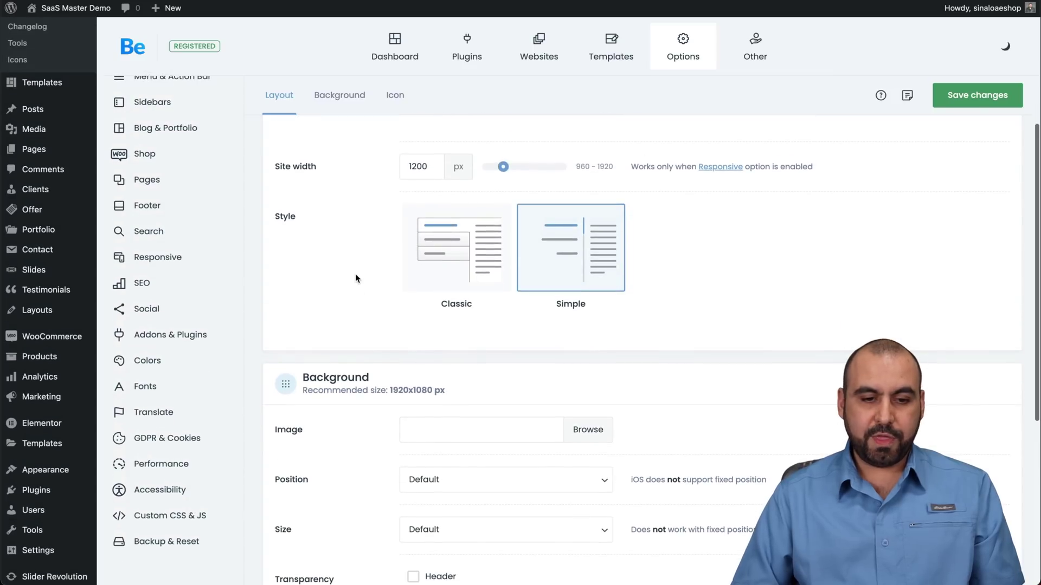
{"action": "scroll", "coordinate": [355, 282], "scroll_direction": "down", "scroll_amount": 6}
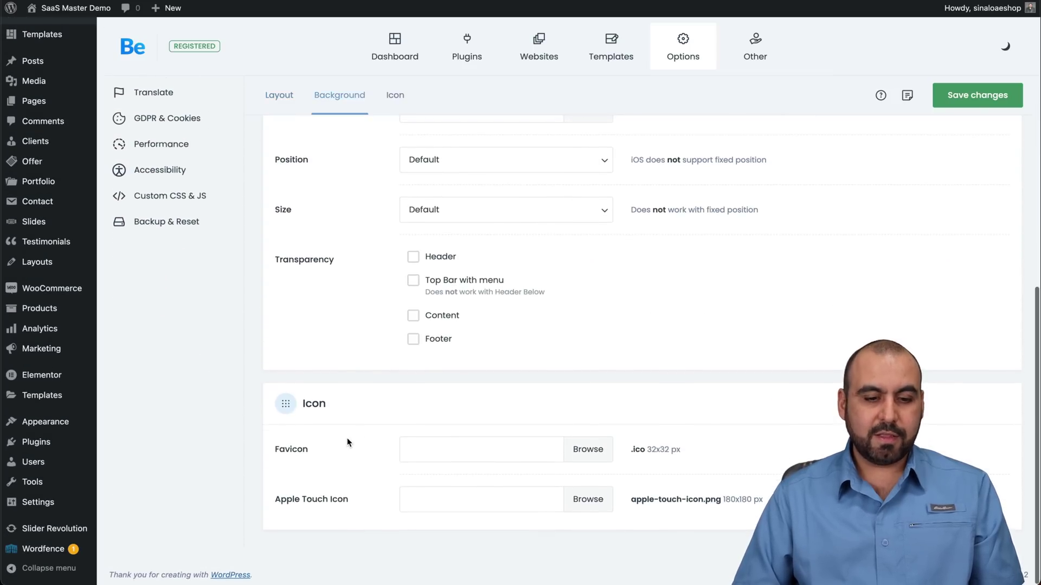
{"action": "scroll", "coordinate": [348, 443], "scroll_direction": "up", "scroll_amount": 1}
{"action": "left_click", "coordinate": [486, 461]}
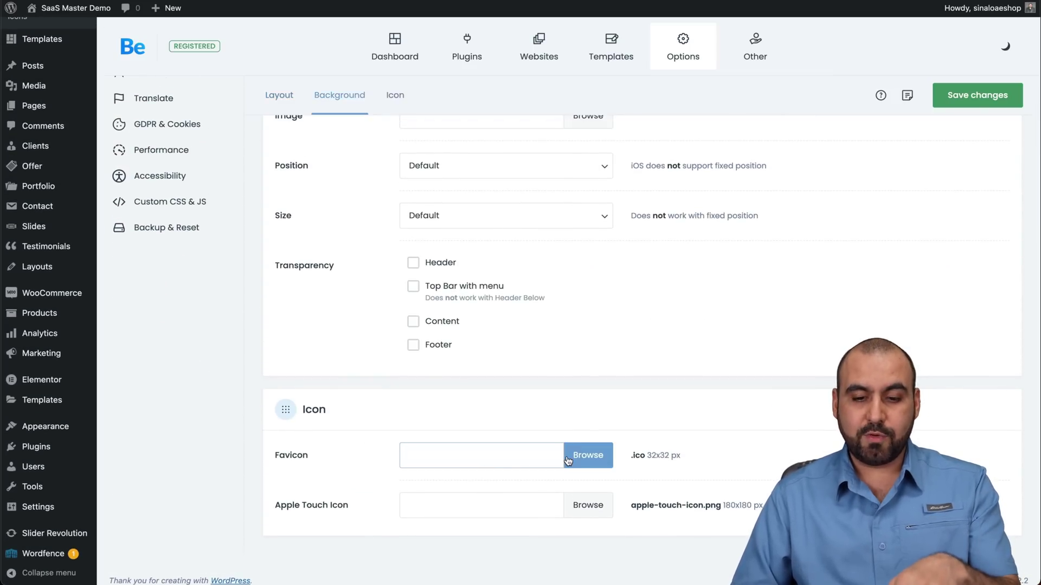
{"action": "left_click", "coordinate": [588, 455]}
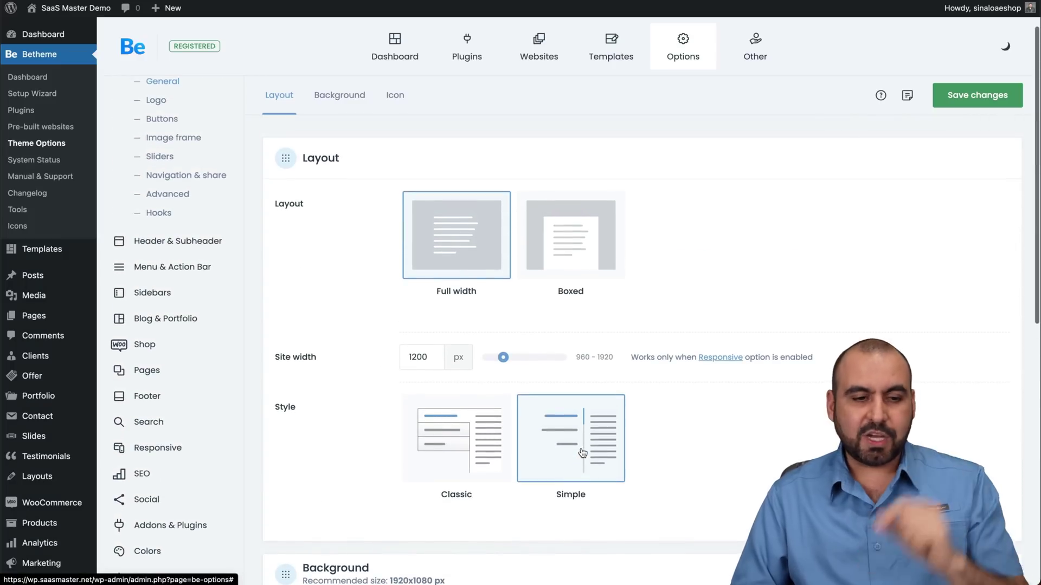
{"action": "scroll", "coordinate": [580, 451], "scroll_direction": "up", "scroll_amount": 1}
Step: View the Logo settings and switch the Buttons style to Default, then back to Custom
{"action": "left_click", "coordinate": [157, 153]}
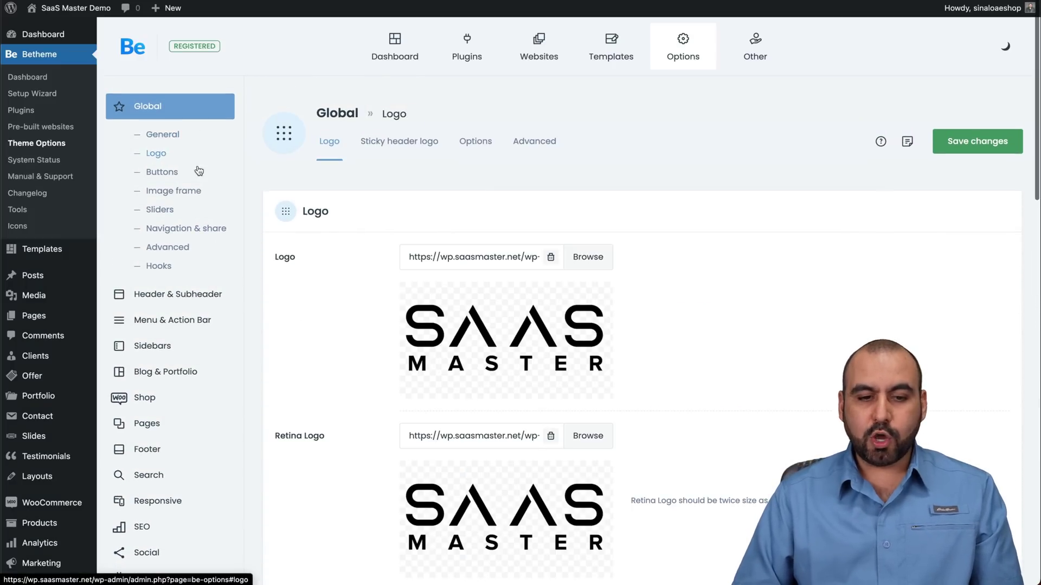
{"action": "left_click", "coordinate": [163, 171]}
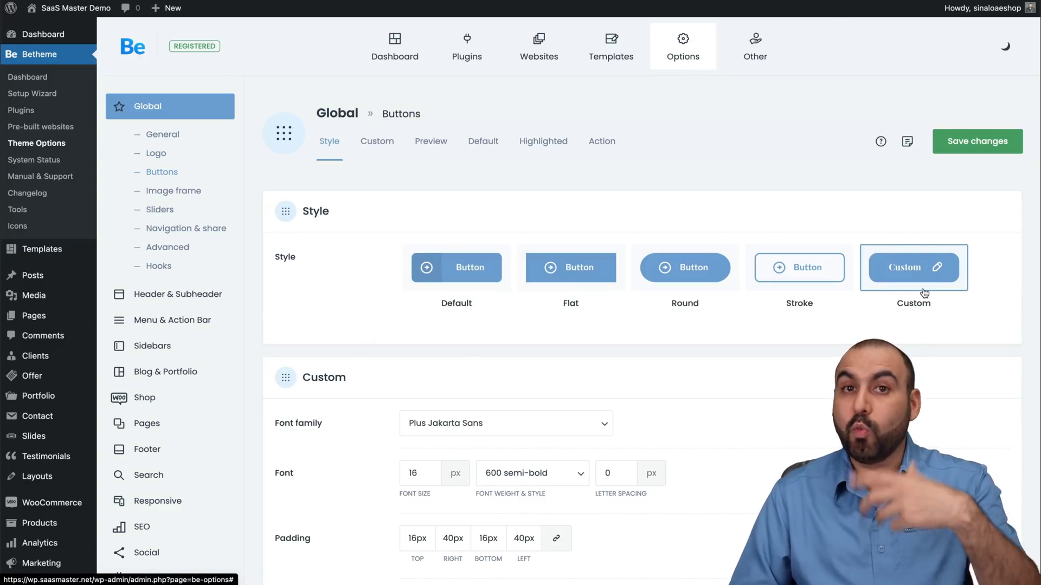
{"action": "scroll", "coordinate": [922, 288], "scroll_direction": "down", "scroll_amount": 5}
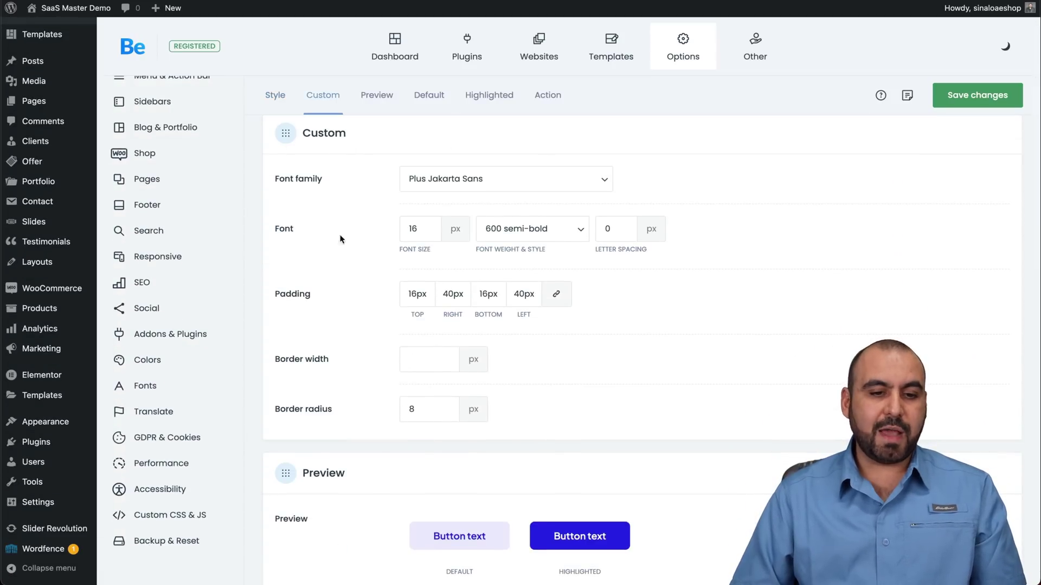
{"action": "scroll", "coordinate": [493, 292], "scroll_direction": "up", "scroll_amount": 5}
{"action": "left_click", "coordinate": [488, 273]}
{"action": "scroll", "coordinate": [576, 392], "scroll_direction": "down", "scroll_amount": 4}
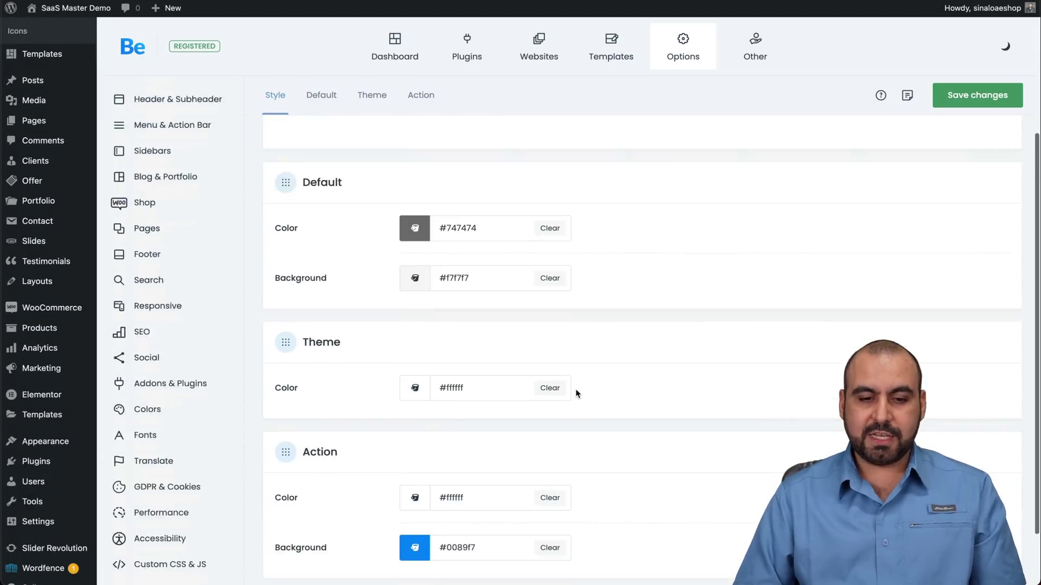
{"action": "scroll", "coordinate": [577, 394], "scroll_direction": "up", "scroll_amount": 5}
{"action": "left_click", "coordinate": [910, 270]}
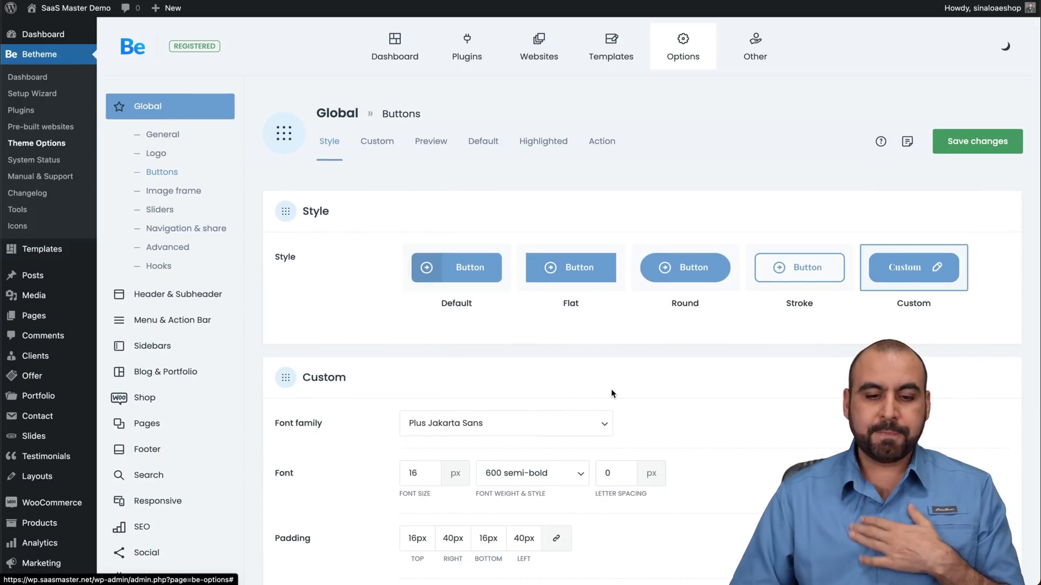
{"action": "scroll", "coordinate": [612, 394], "scroll_direction": "down", "scroll_amount": 3}
{"action": "scroll", "coordinate": [610, 389], "scroll_direction": "down", "scroll_amount": 8}
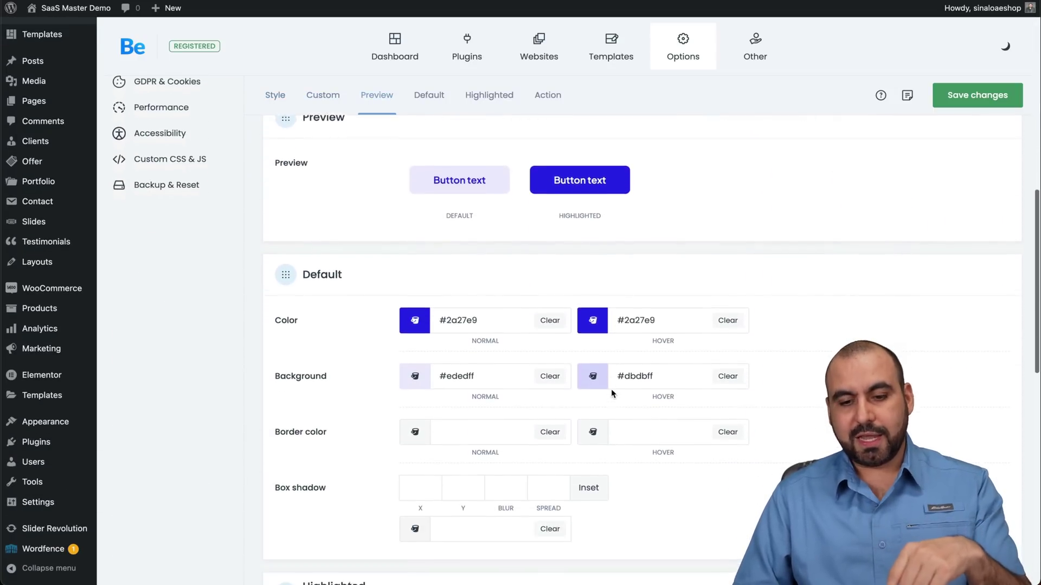
{"action": "scroll", "coordinate": [610, 389], "scroll_direction": "down", "scroll_amount": 10}
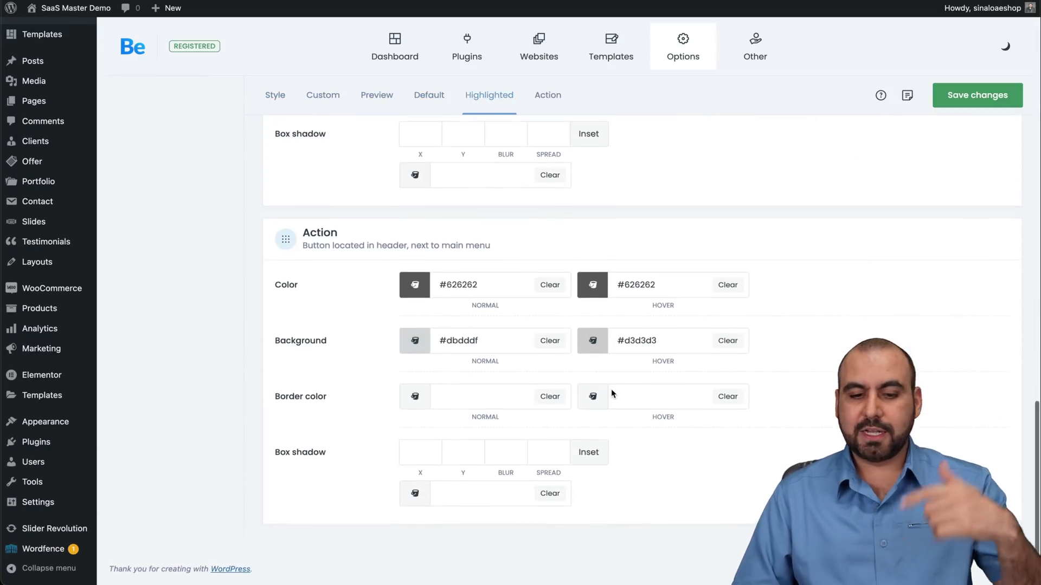
{"action": "scroll", "coordinate": [611, 389], "scroll_direction": "up", "scroll_amount": 20}
{"action": "scroll", "coordinate": [610, 388], "scroll_direction": "up", "scroll_amount": 2}
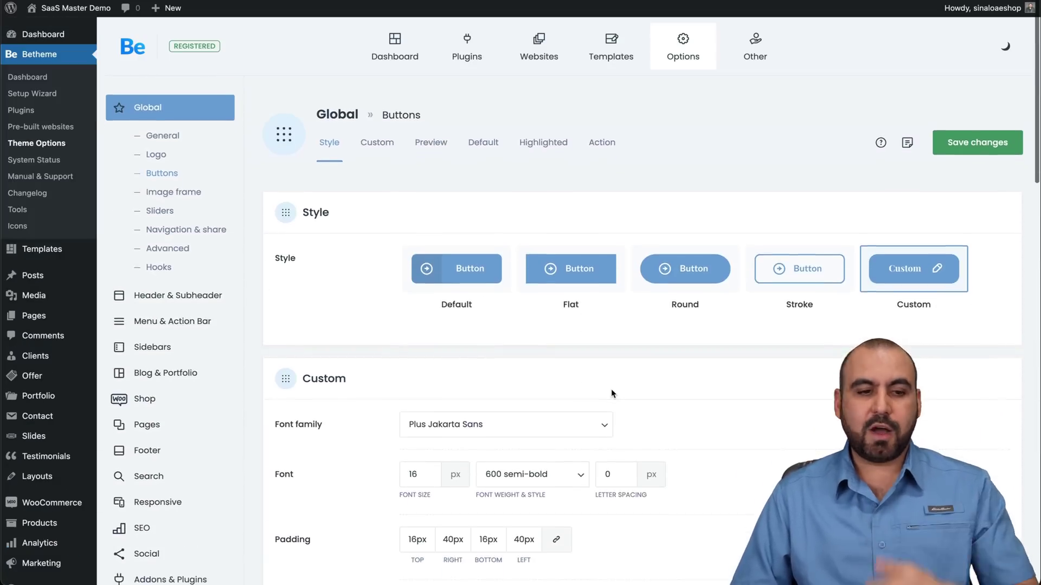
Step: Browse Image frame, Sliders, Navigation & share, Advanced and Hooks, then show the Header layout
{"action": "left_click", "coordinate": [181, 194]}
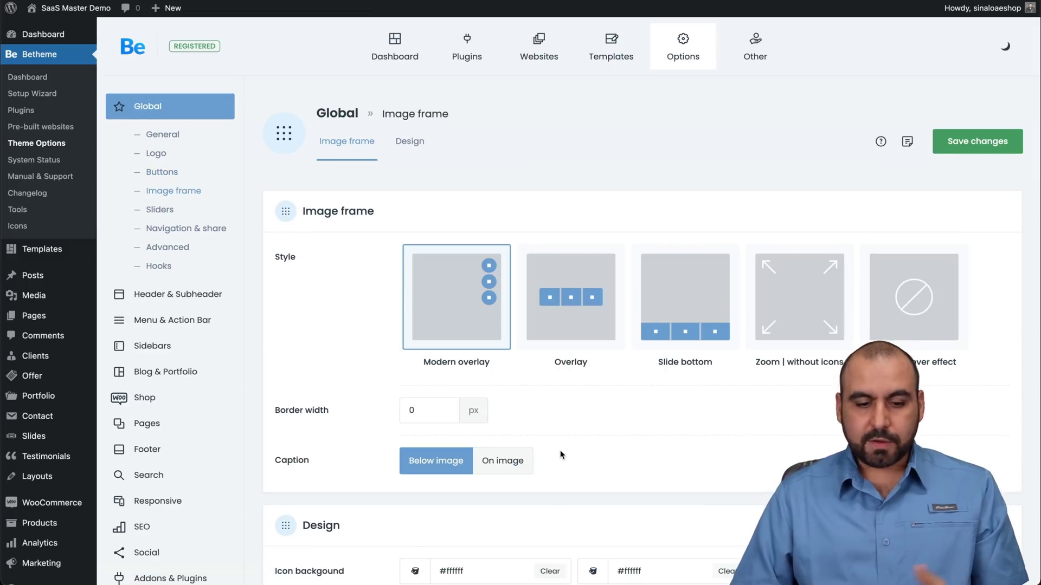
{"action": "scroll", "coordinate": [561, 454], "scroll_direction": "down", "scroll_amount": 5}
{"action": "scroll", "coordinate": [262, 365], "scroll_direction": "up", "scroll_amount": 5}
{"action": "left_click", "coordinate": [160, 210]}
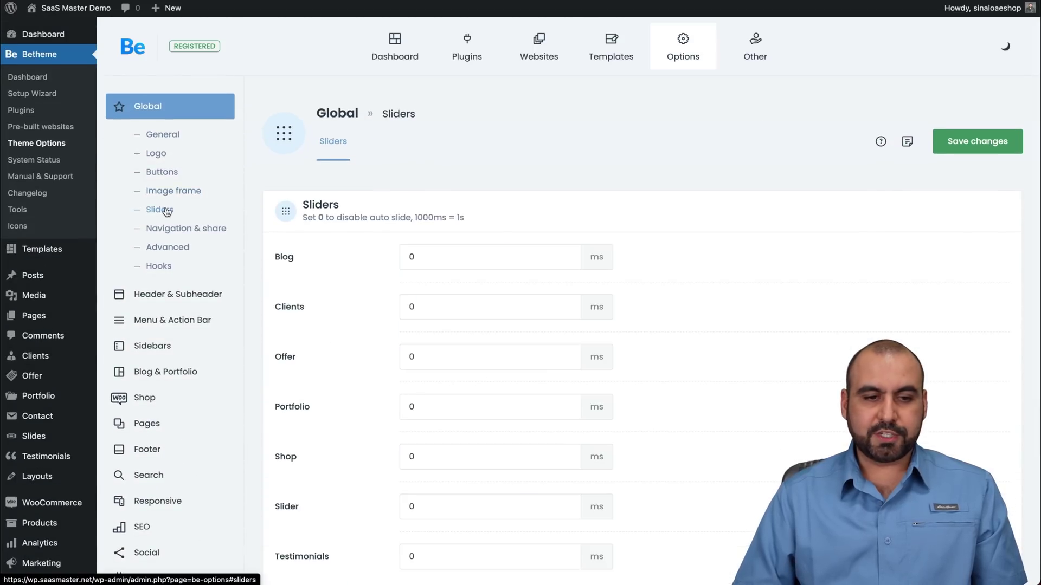
{"action": "left_click", "coordinate": [175, 229]}
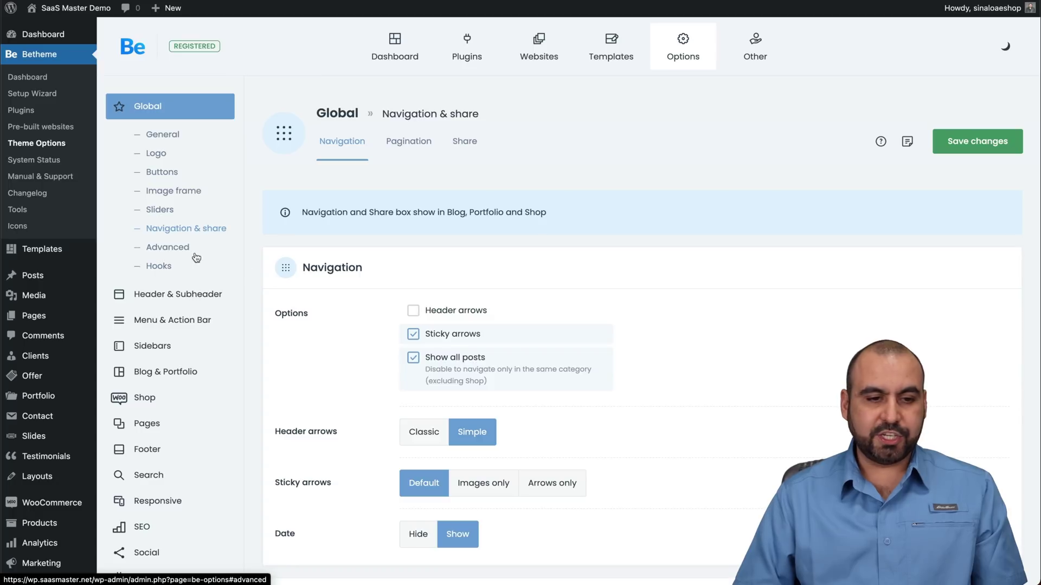
{"action": "left_click", "coordinate": [168, 248]}
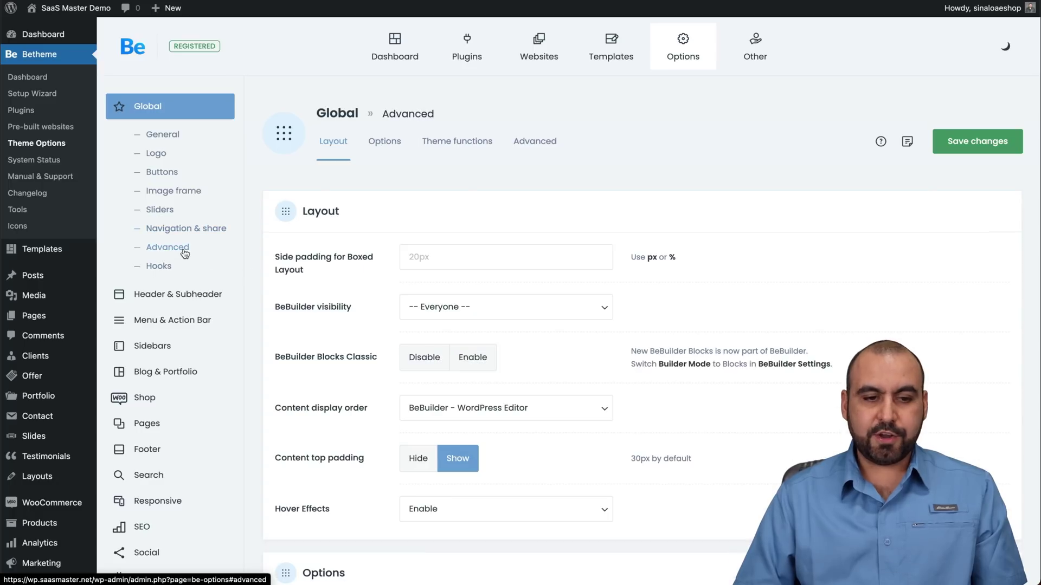
{"action": "left_click", "coordinate": [159, 266]}
{"action": "left_click", "coordinate": [207, 308]}
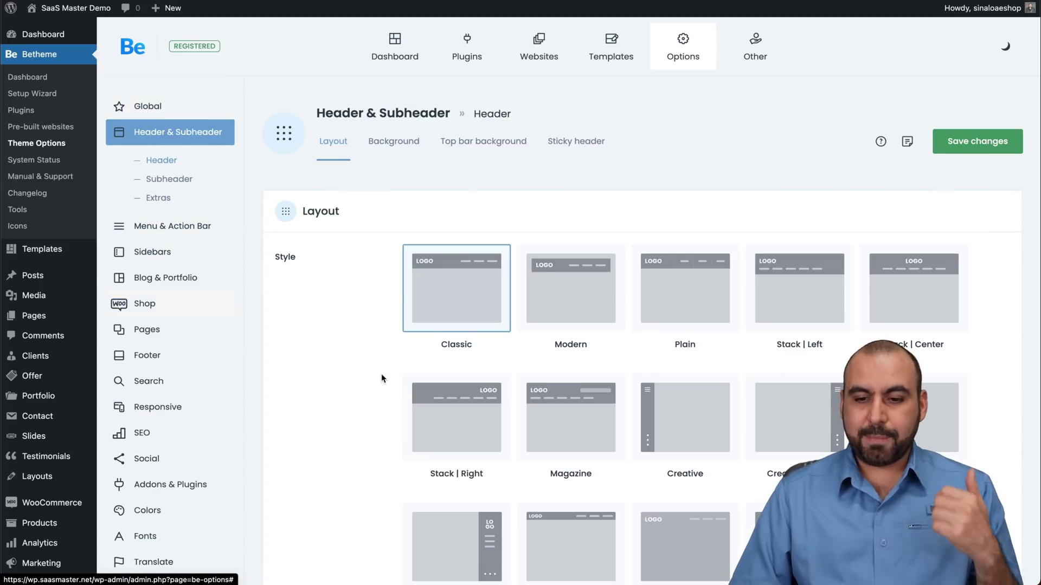
Step: Scroll the Header page, then view the Subheader, Menu & Action Bar and Sidebars options
{"action": "scroll", "coordinate": [382, 373], "scroll_direction": "down", "scroll_amount": 3}
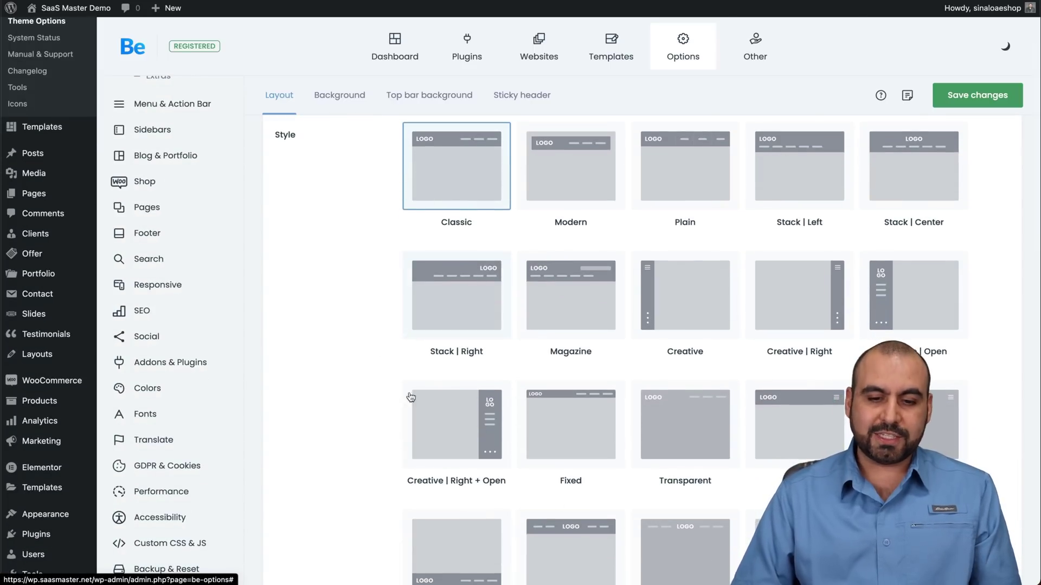
{"action": "scroll", "coordinate": [736, 292], "scroll_direction": "down", "scroll_amount": 15}
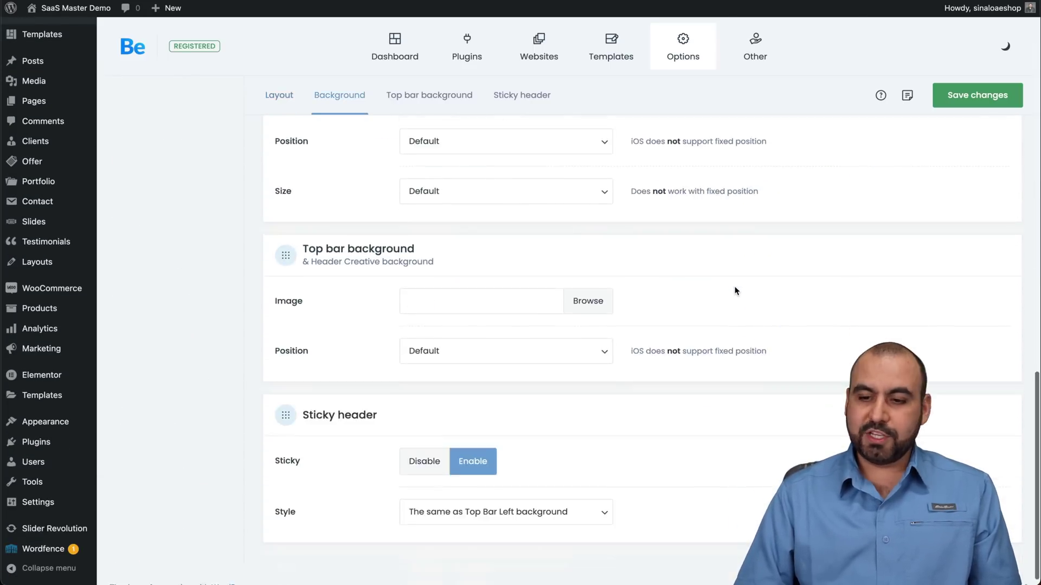
{"action": "scroll", "coordinate": [735, 292], "scroll_direction": "up", "scroll_amount": 20}
{"action": "left_click", "coordinate": [169, 183]}
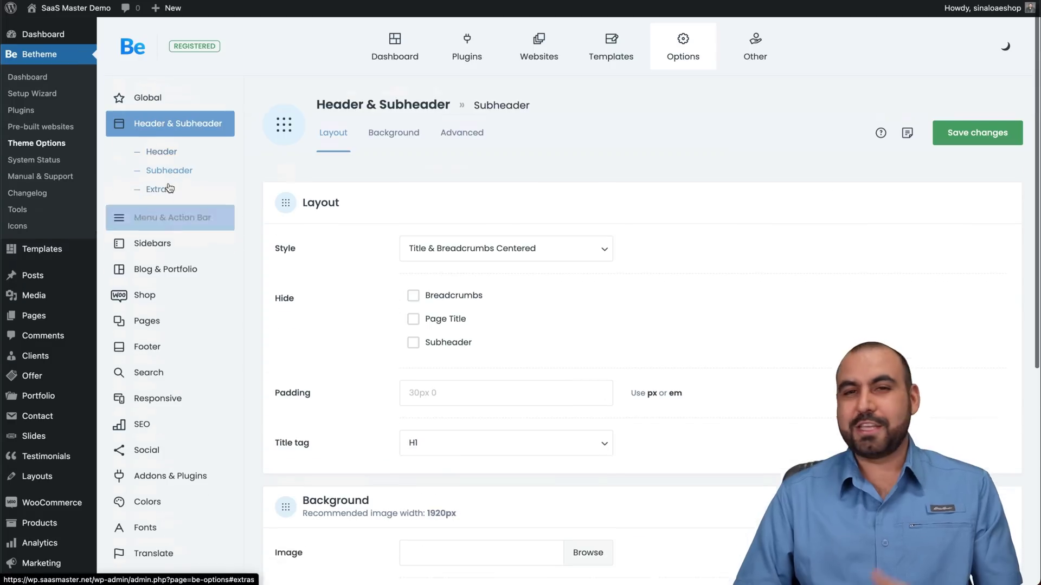
{"action": "left_click", "coordinate": [161, 223]}
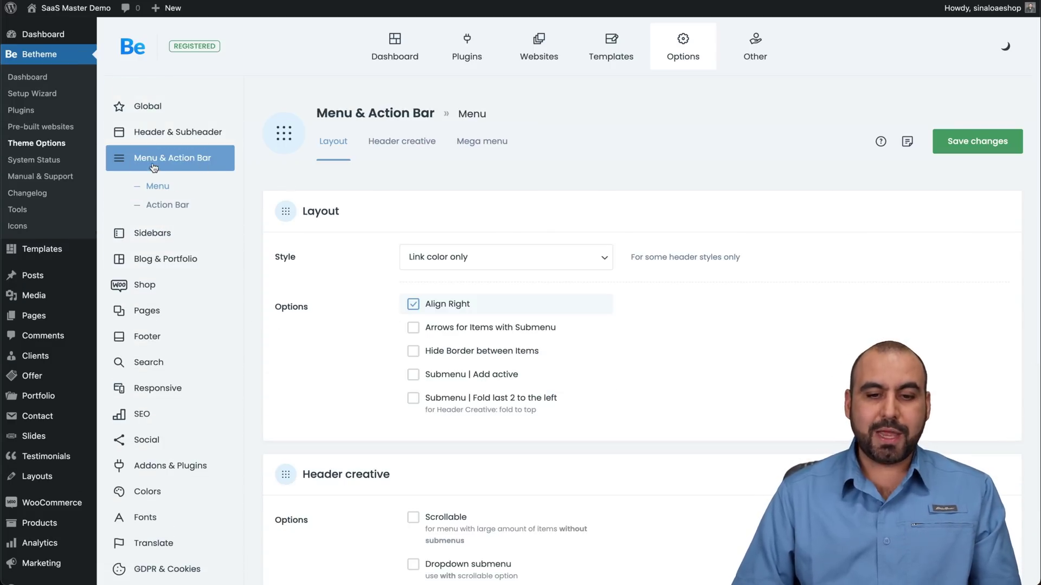
{"action": "left_click", "coordinate": [172, 233]}
{"action": "scroll", "coordinate": [163, 233], "scroll_direction": "down", "scroll_amount": 3}
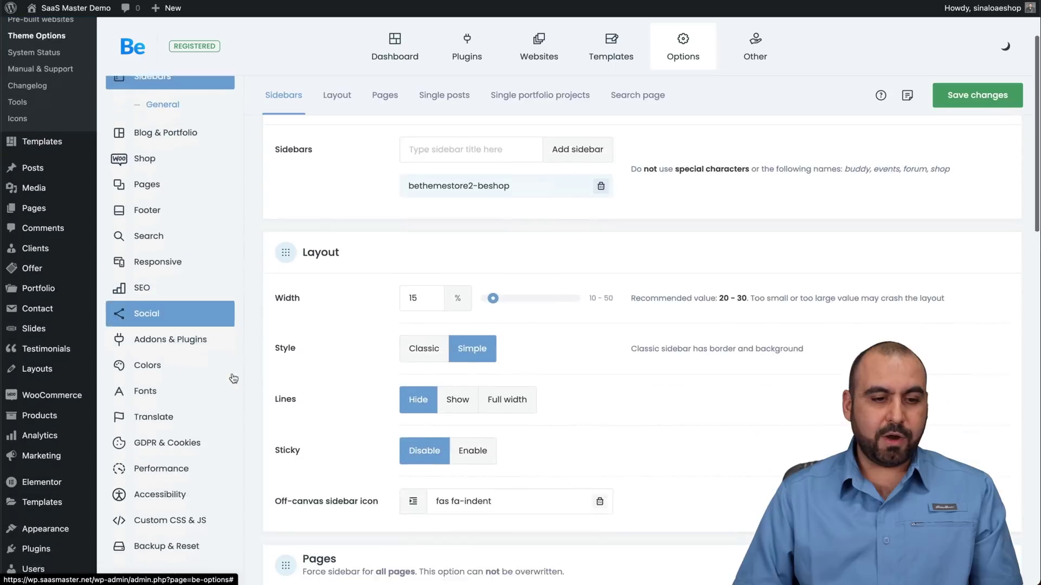
{"action": "scroll", "coordinate": [152, 130], "scroll_direction": "up", "scroll_amount": 1}
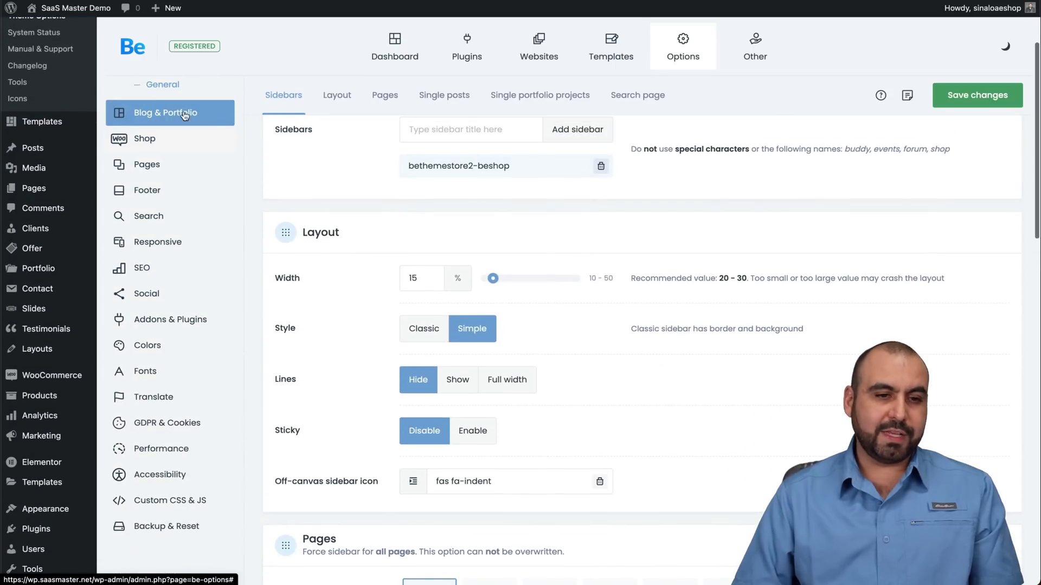
Step: Review Shop general options: Catalogue mode off, Variation Swatches and Side cart on
{"action": "left_click", "coordinate": [158, 139]}
{"action": "scroll", "coordinate": [362, 347], "scroll_direction": "down", "scroll_amount": 3}
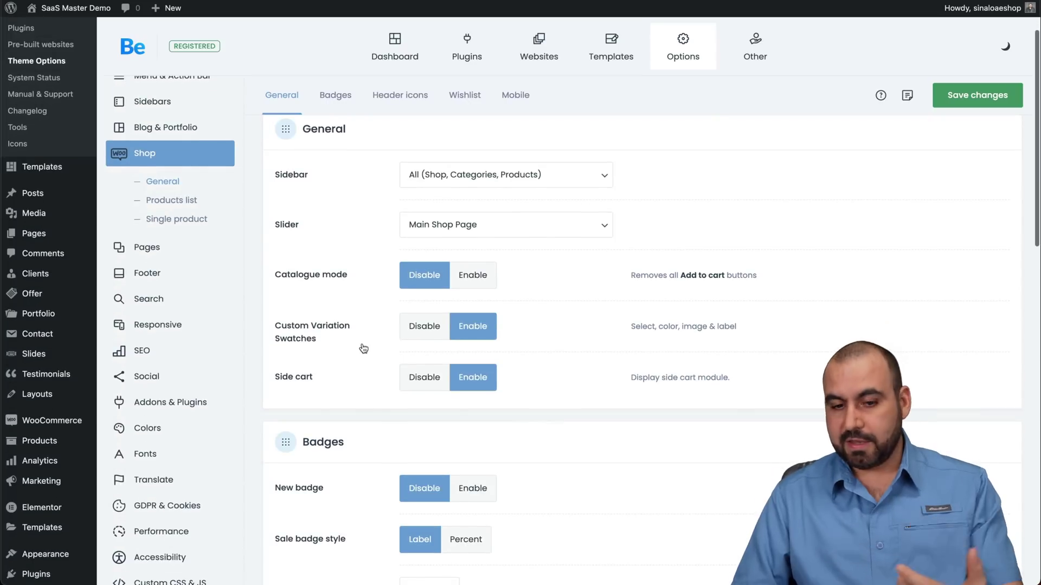
{"action": "scroll", "coordinate": [363, 348], "scroll_direction": "down", "scroll_amount": 15}
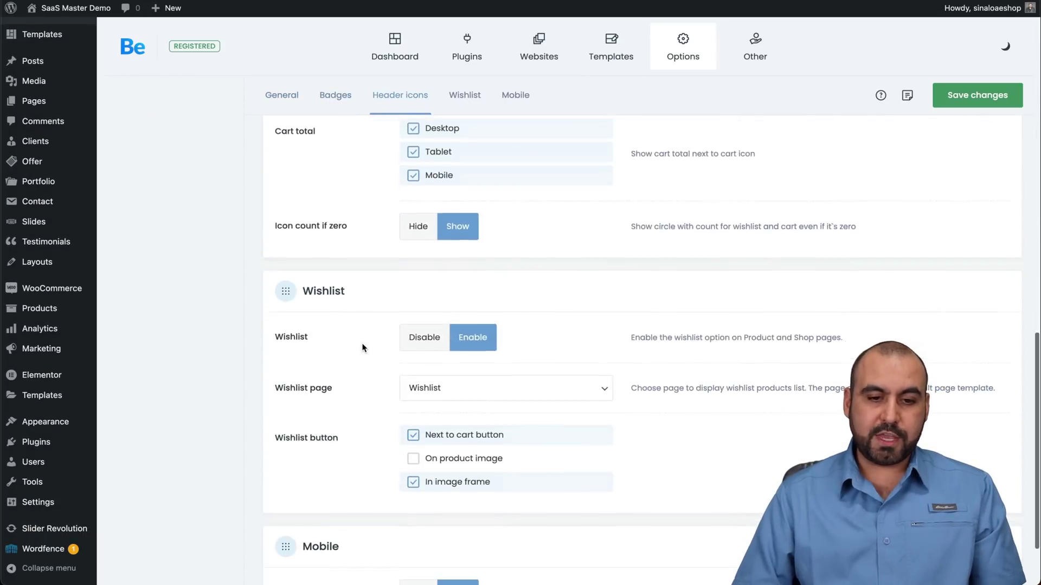
{"action": "scroll", "coordinate": [362, 348], "scroll_direction": "up", "scroll_amount": 20}
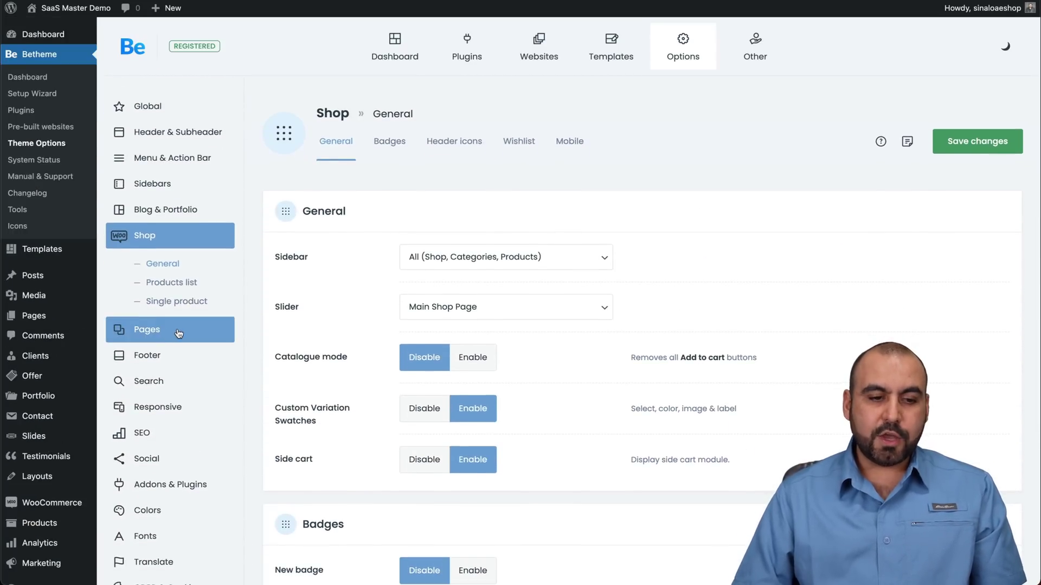
{"action": "scroll", "coordinate": [186, 371], "scroll_direction": "down", "scroll_amount": 2}
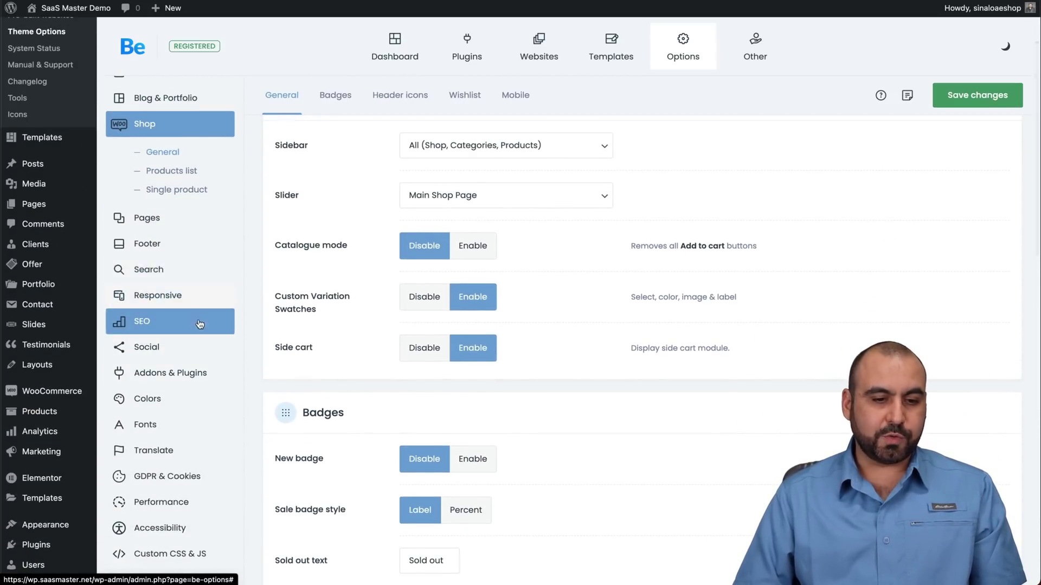
{"action": "scroll", "coordinate": [204, 325], "scroll_direction": "down", "scroll_amount": 2}
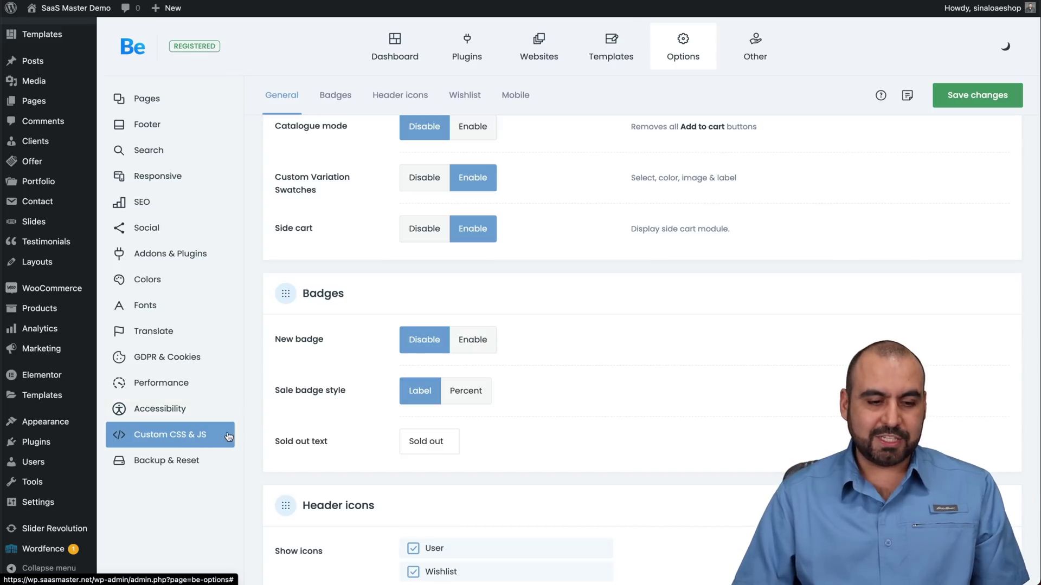
{"action": "scroll", "coordinate": [234, 457], "scroll_direction": "up", "scroll_amount": 5}
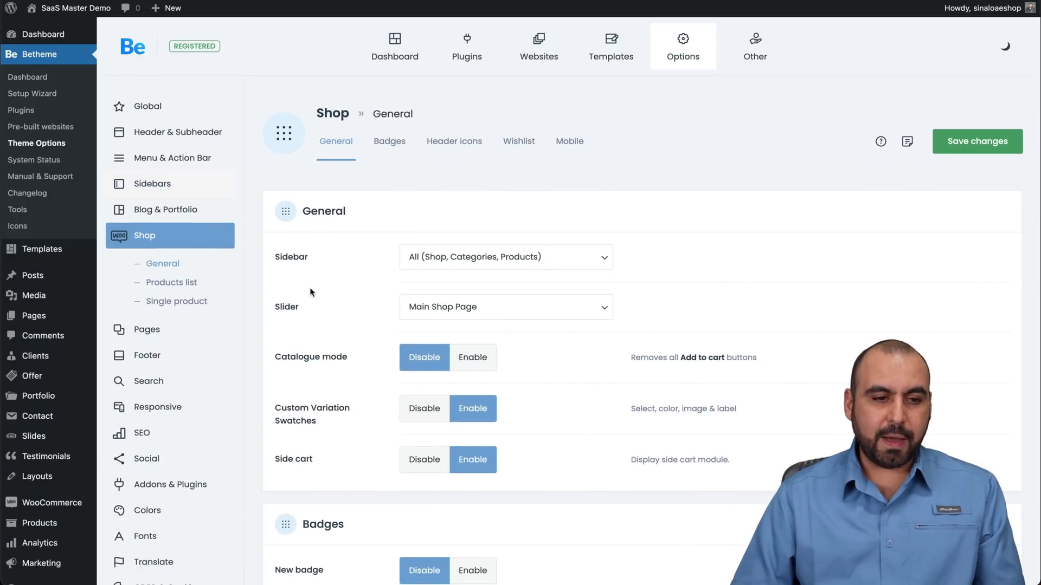
{"action": "left_click", "coordinate": [61, 162]}
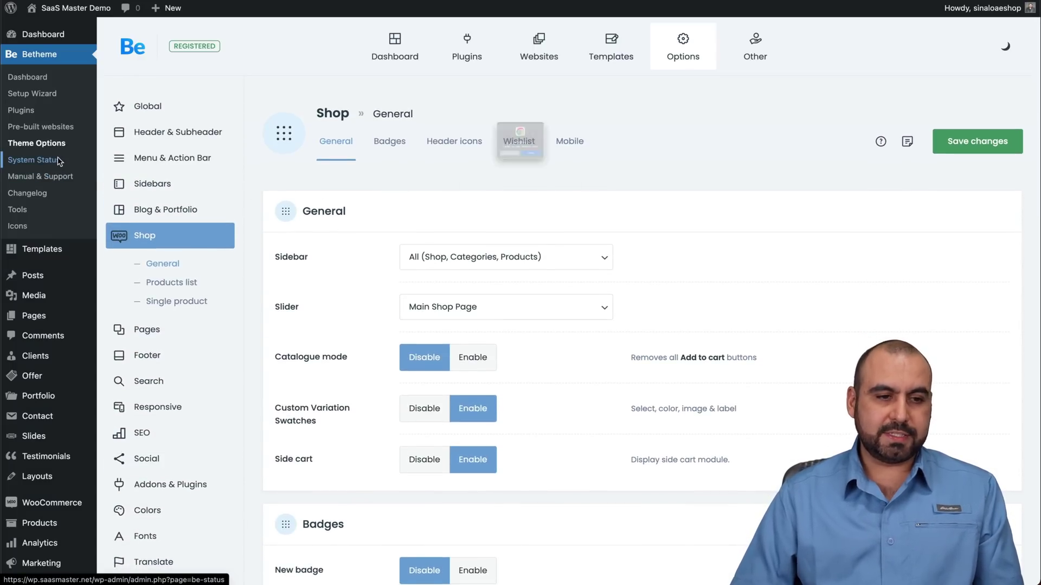
Step: Leave Theme Options, scroll the System Status environment checks, then go to the Pages list
{"action": "left_click", "coordinate": [560, 186]}
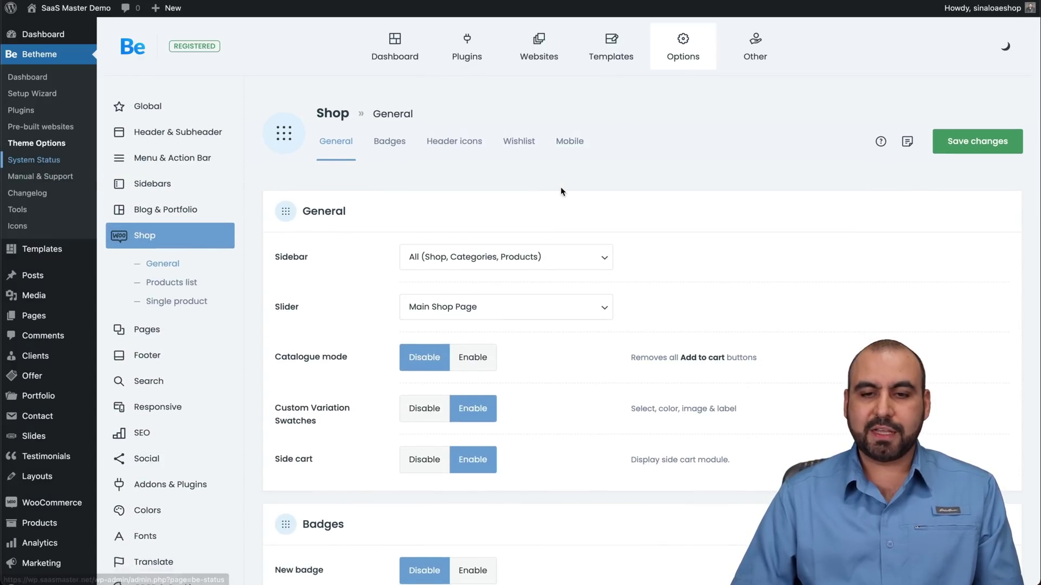
{"action": "scroll", "coordinate": [463, 320], "scroll_direction": "down", "scroll_amount": 3}
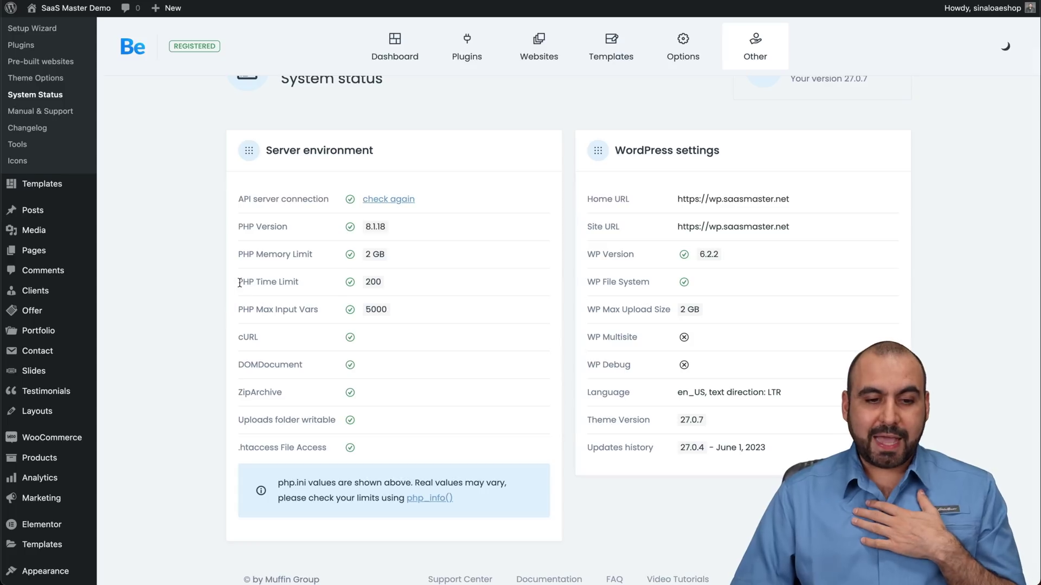
{"action": "left_click", "coordinate": [310, 282]}
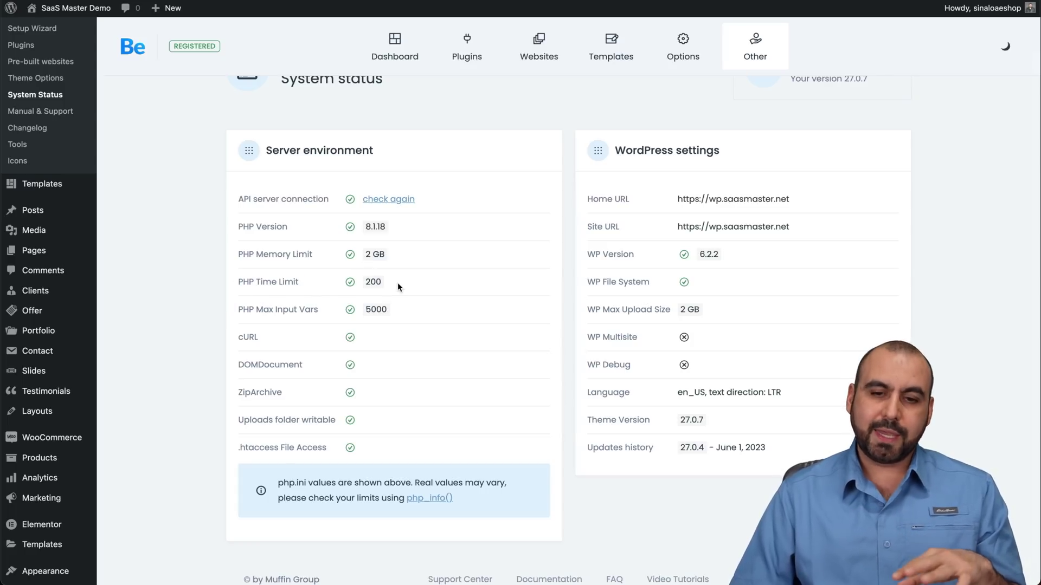
{"action": "scroll", "coordinate": [398, 282], "scroll_direction": "up", "scroll_amount": 2}
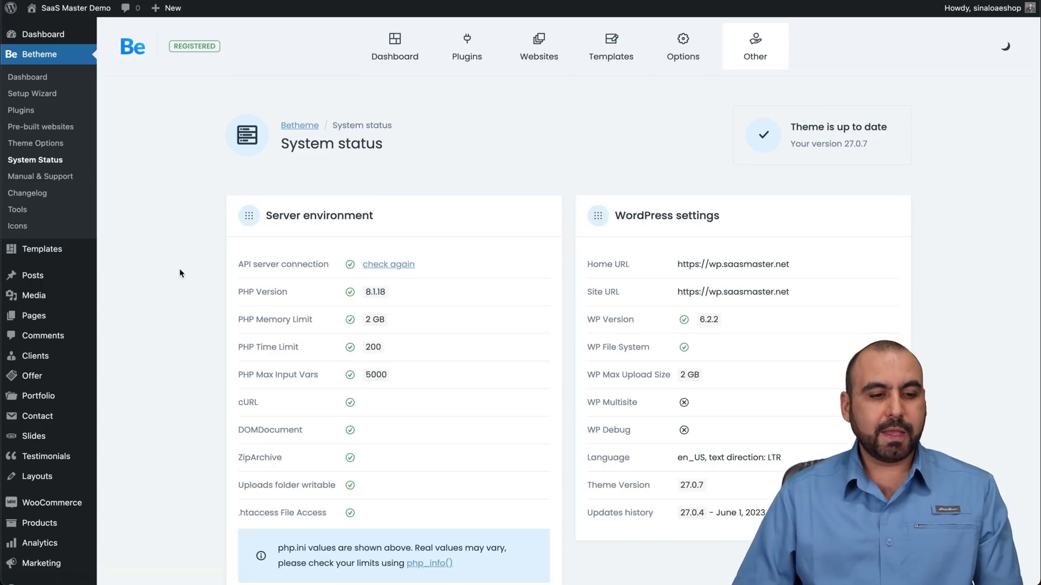
{"action": "left_click", "coordinate": [30, 324]}
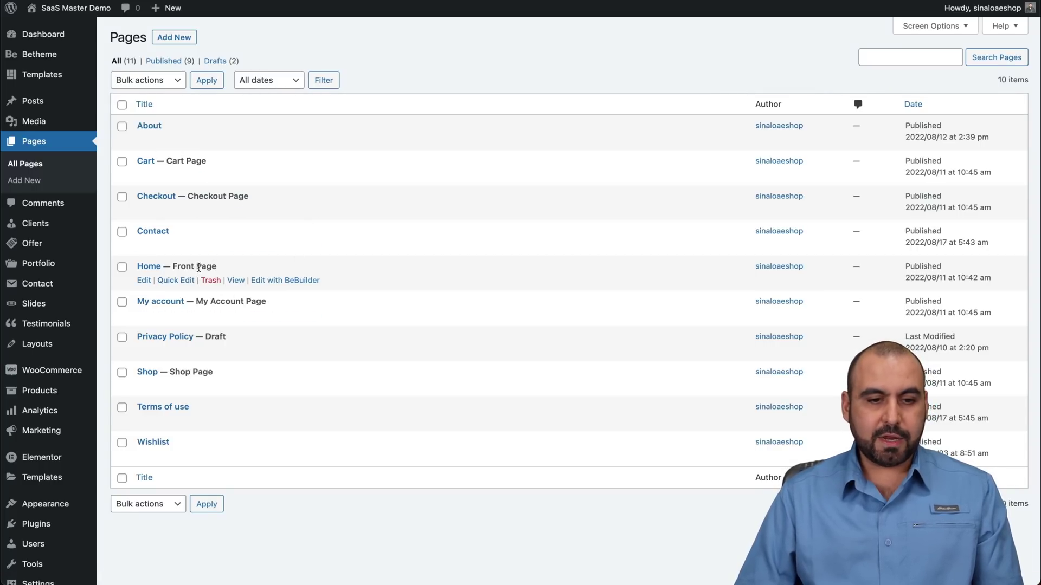
Step: Open the Home front page in BeBuilder and scroll to the features row
{"action": "left_click", "coordinate": [291, 282]}
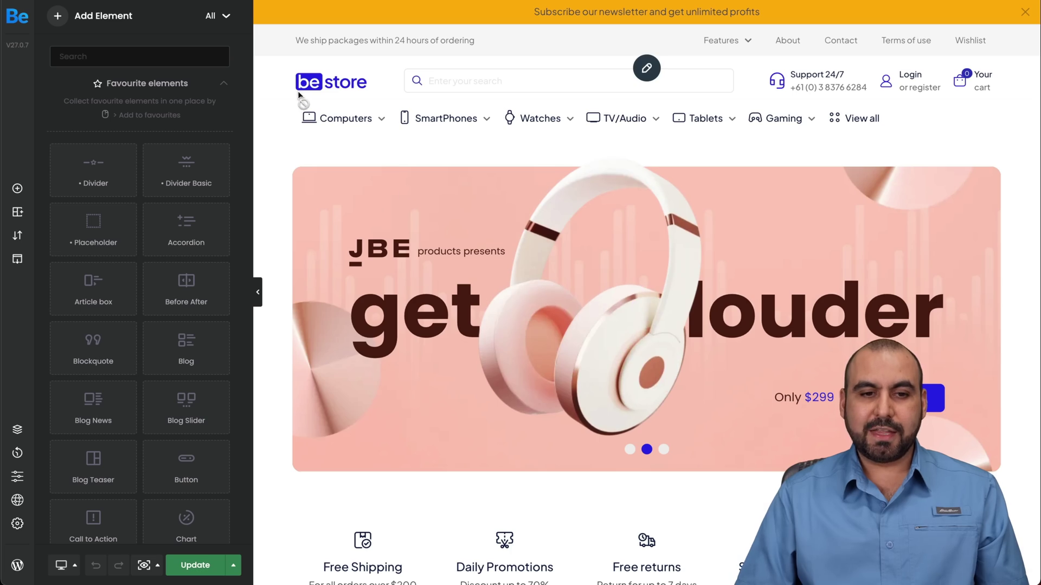
{"action": "scroll", "coordinate": [502, 201], "scroll_direction": "down", "scroll_amount": 15}
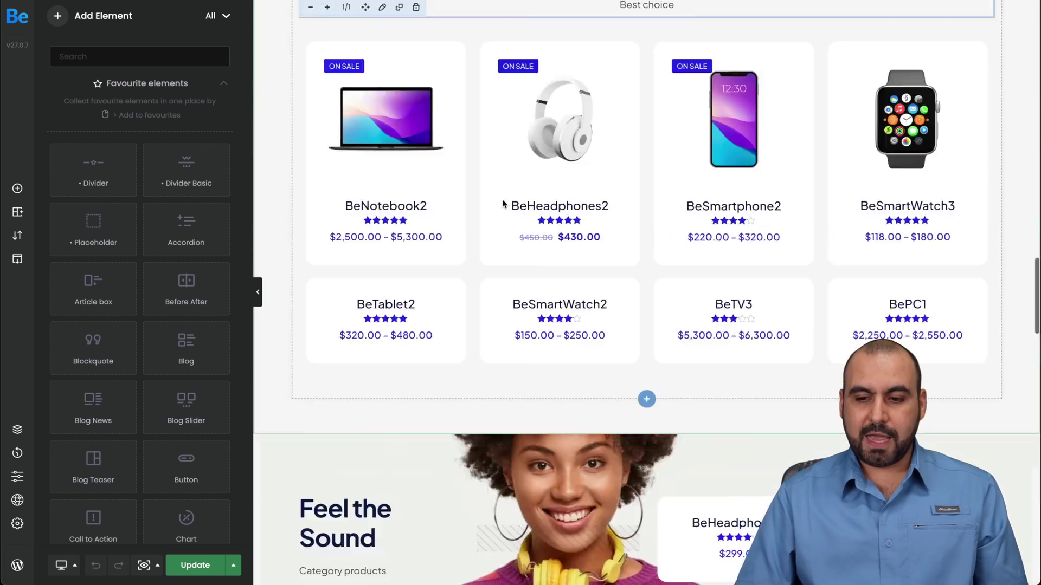
{"action": "scroll", "coordinate": [502, 202], "scroll_direction": "down", "scroll_amount": 2}
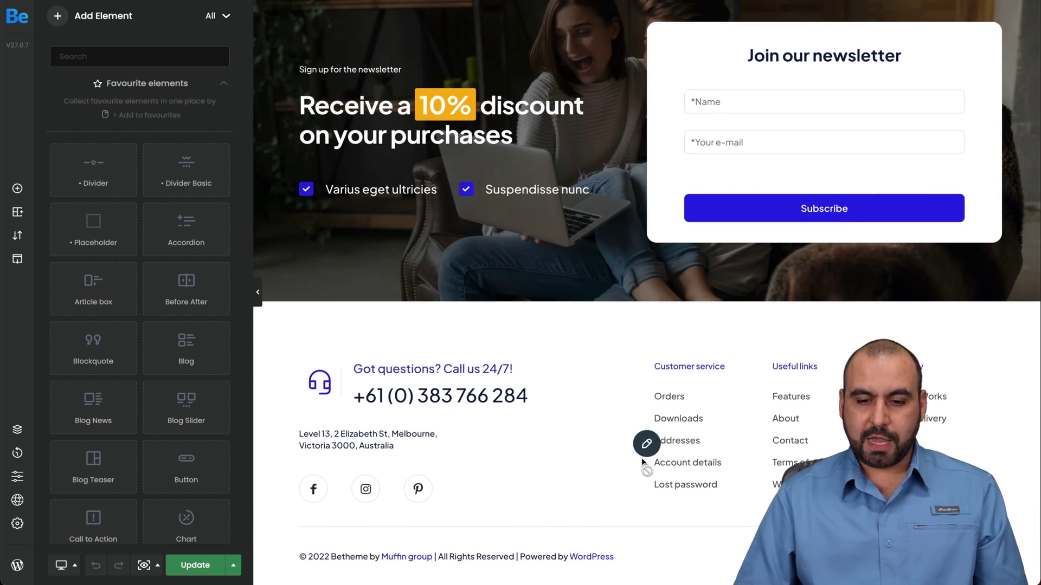
{"action": "scroll", "coordinate": [642, 457], "scroll_direction": "up", "scroll_amount": 20}
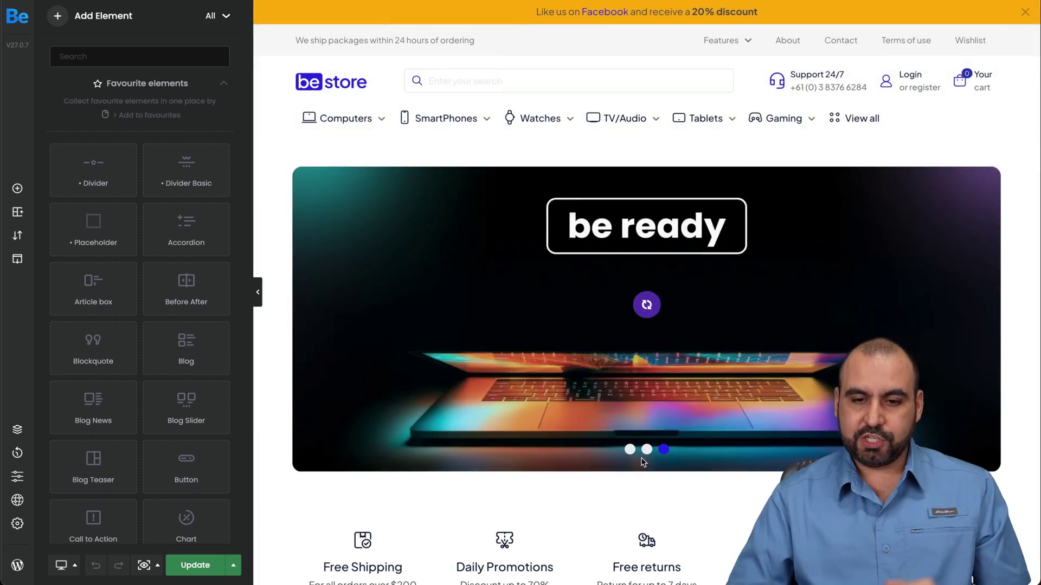
{"action": "scroll", "coordinate": [643, 462], "scroll_direction": "down", "scroll_amount": 3}
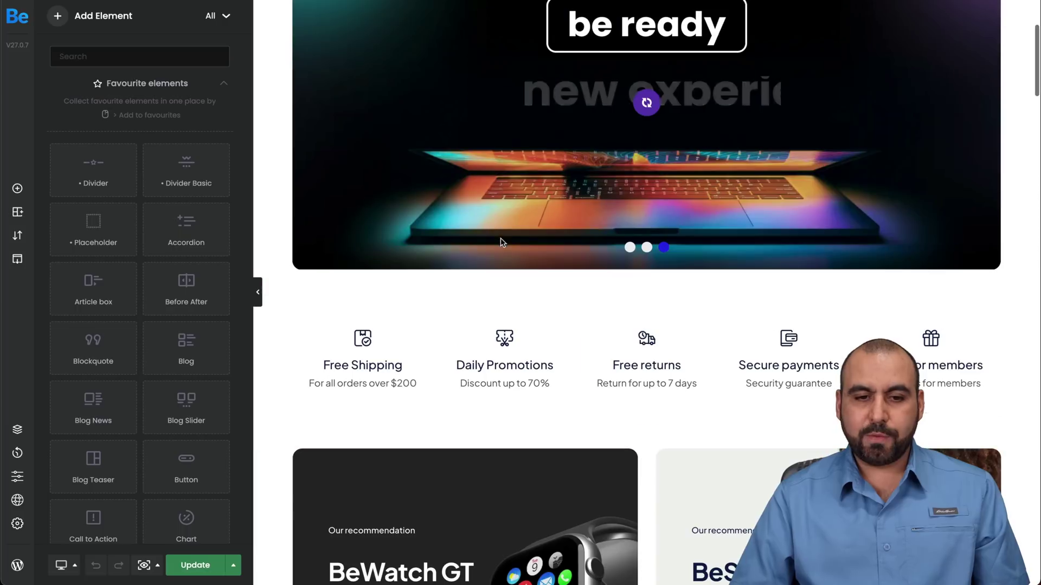
Step: Inspect the feature icon boxes and drag Gifts for members ahead of Secure payments
{"action": "left_click", "coordinate": [492, 358]}
{"action": "left_click", "coordinate": [394, 367]}
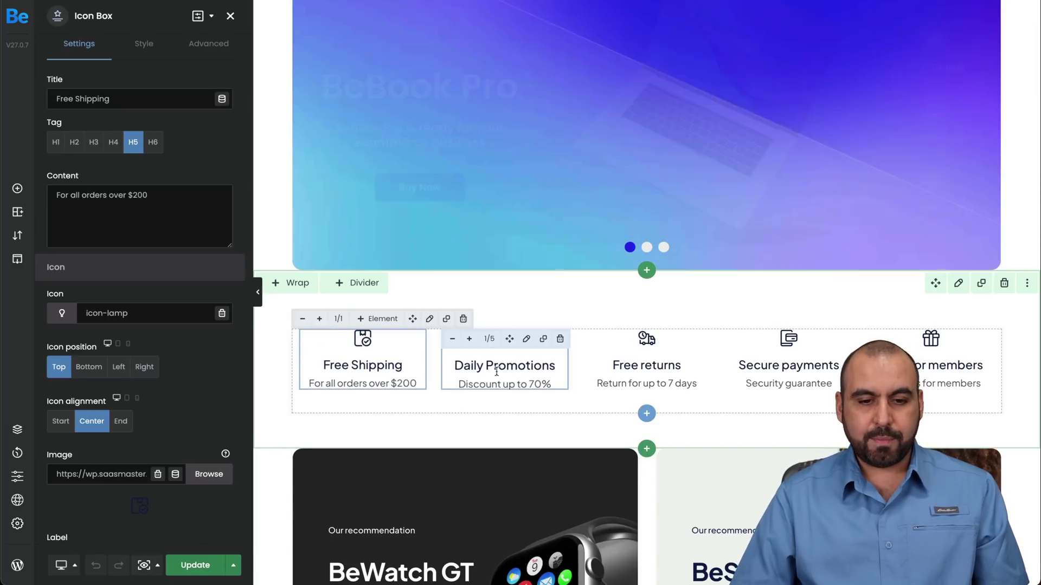
{"action": "left_click", "coordinate": [504, 366]}
{"action": "left_click", "coordinate": [645, 374]}
{"action": "left_click", "coordinate": [792, 377]}
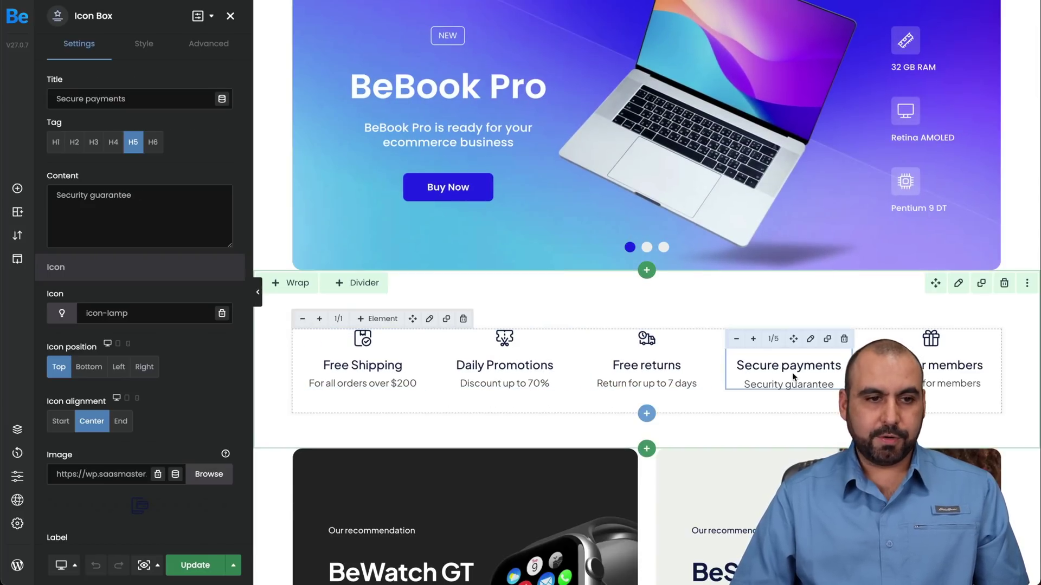
{"action": "left_click", "coordinate": [954, 374]}
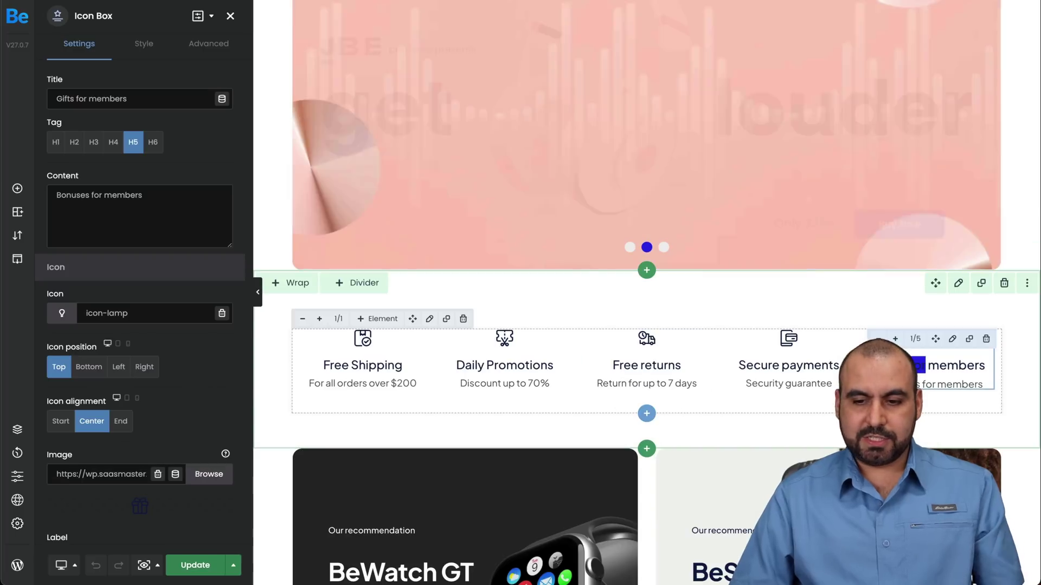
{"action": "double_click", "coordinate": [949, 365]}
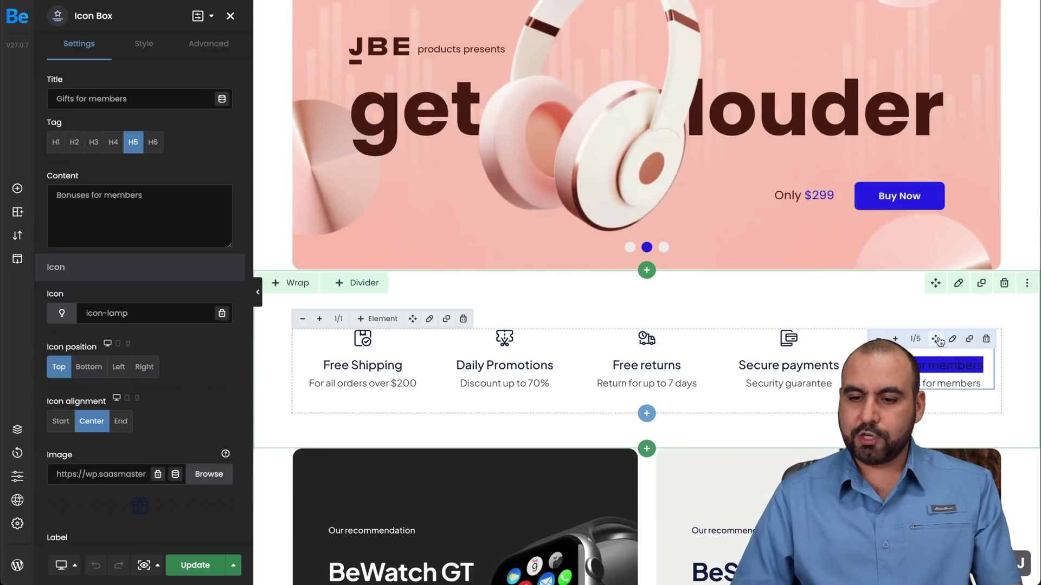
{"action": "left_click_drag", "start_coordinate": [935, 338], "coordinate": [716, 394]}
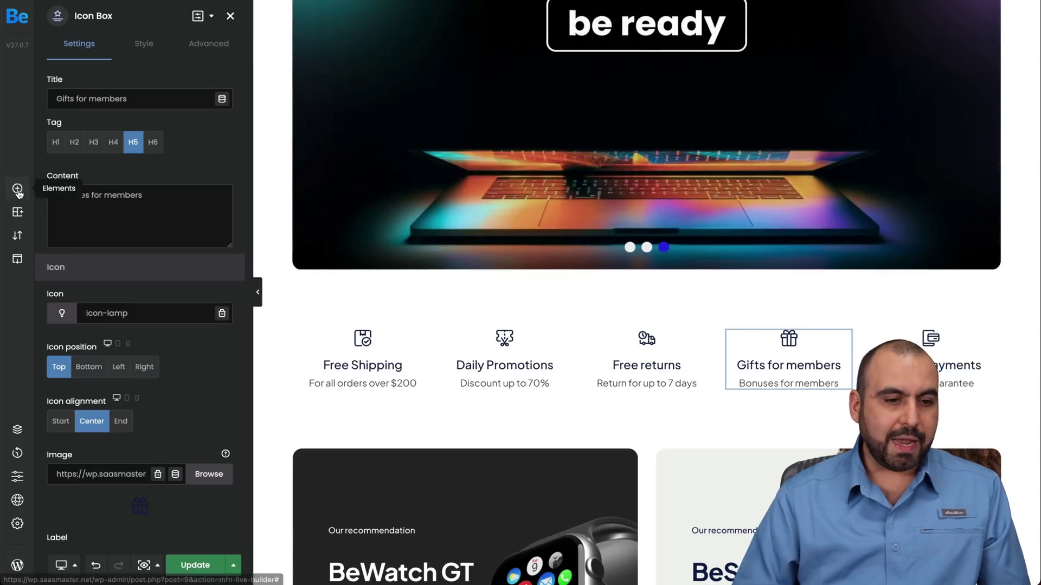
Step: Scroll through the BeBuilder list of elements available to add
{"action": "left_click", "coordinate": [18, 191]}
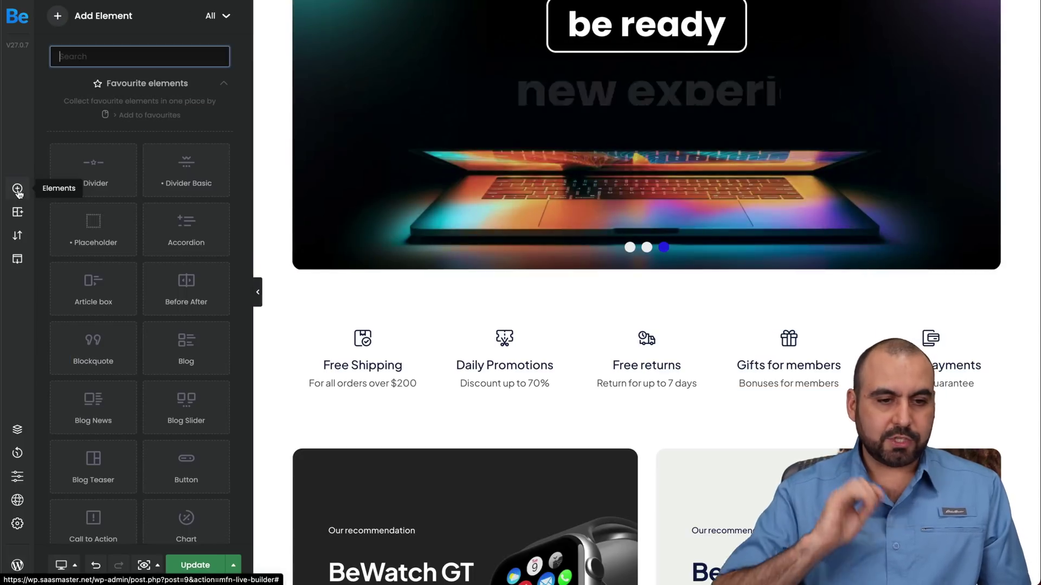
{"action": "scroll", "coordinate": [201, 303], "scroll_direction": "down", "scroll_amount": 10}
{"action": "scroll", "coordinate": [200, 303], "scroll_direction": "down", "scroll_amount": 8}
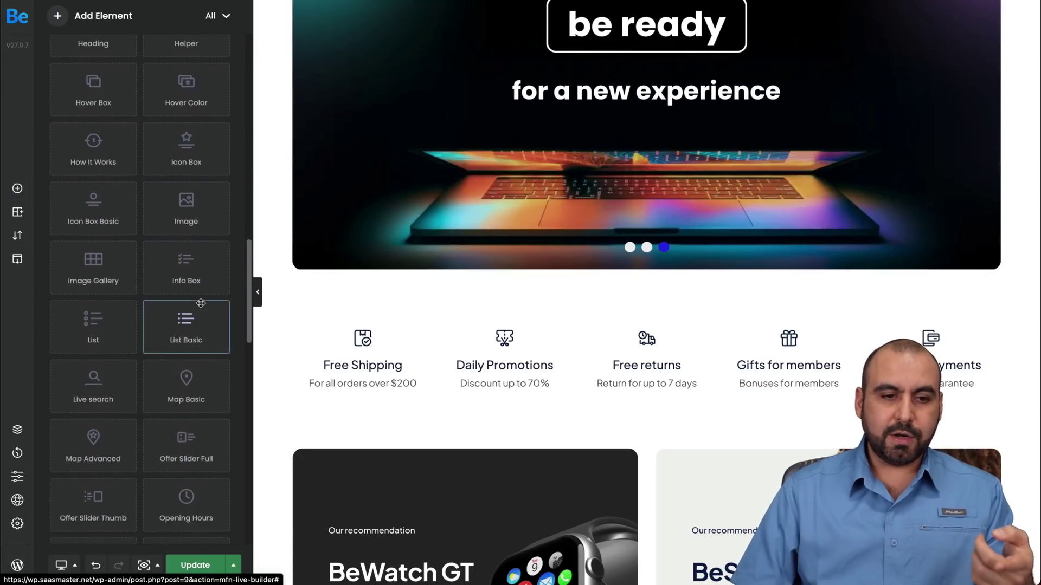
{"action": "scroll", "coordinate": [201, 304], "scroll_direction": "down", "scroll_amount": 5}
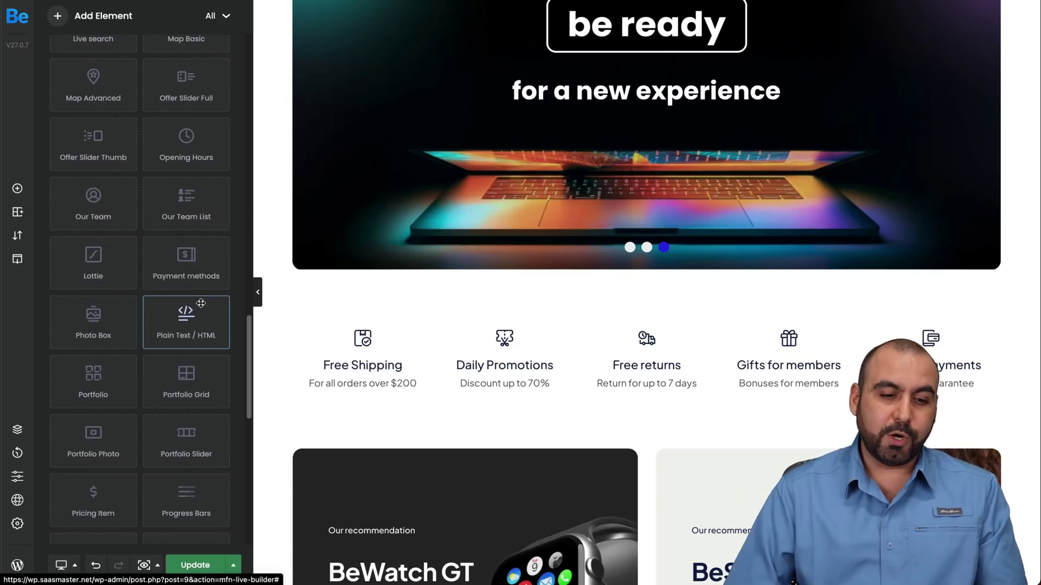
{"action": "scroll", "coordinate": [201, 304], "scroll_direction": "down", "scroll_amount": 5}
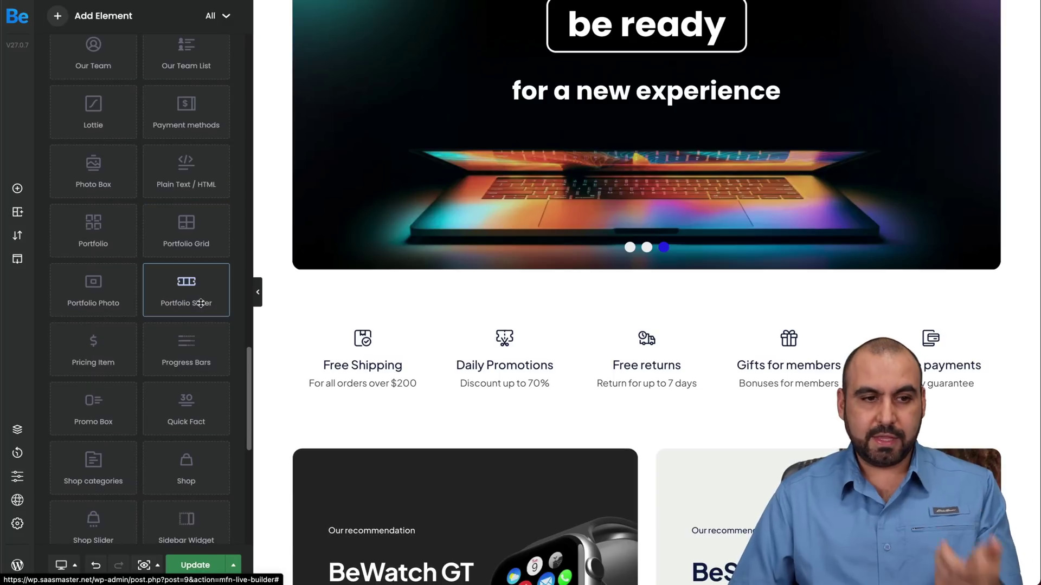
{"action": "scroll", "coordinate": [200, 303], "scroll_direction": "down", "scroll_amount": 10}
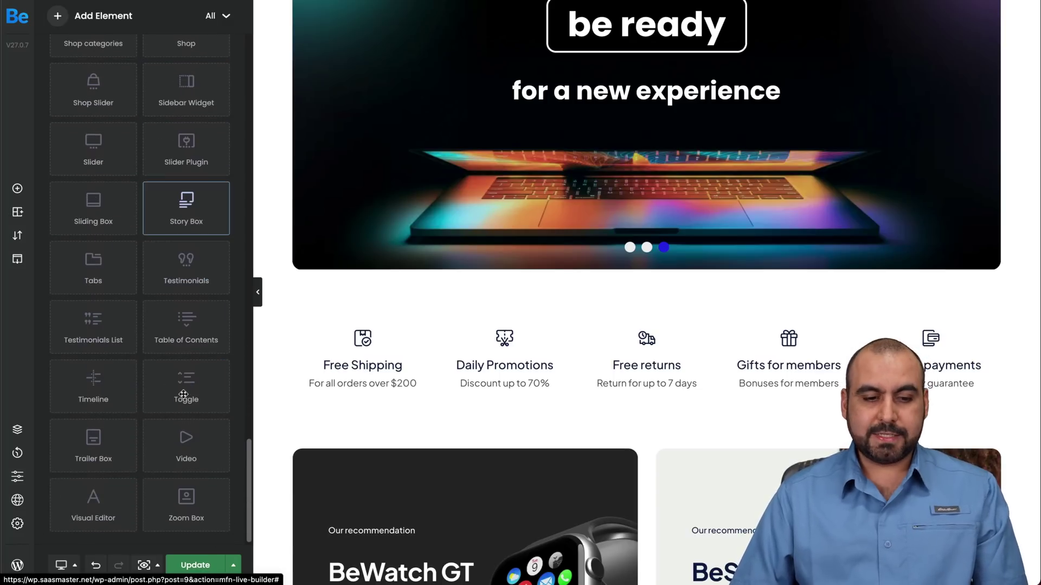
{"action": "scroll", "coordinate": [183, 394], "scroll_direction": "up", "scroll_amount": 20}
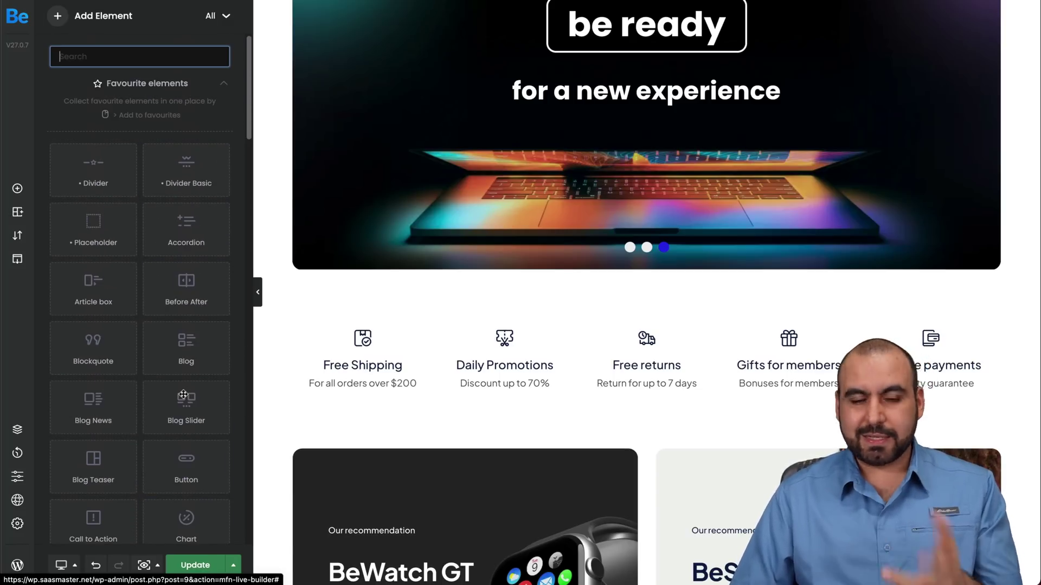
Step: Browse Pre-built sections and Export/Import single page, then return to the WordPress Pages list
{"action": "left_click", "coordinate": [19, 213]}
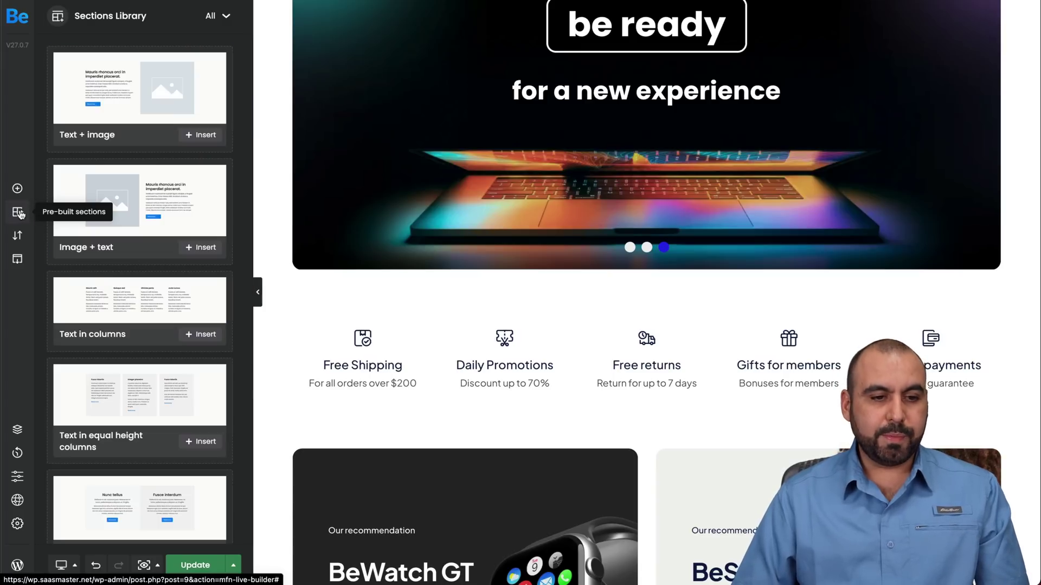
{"action": "scroll", "coordinate": [97, 304], "scroll_direction": "down", "scroll_amount": 10}
{"action": "scroll", "coordinate": [109, 318], "scroll_direction": "down", "scroll_amount": 15}
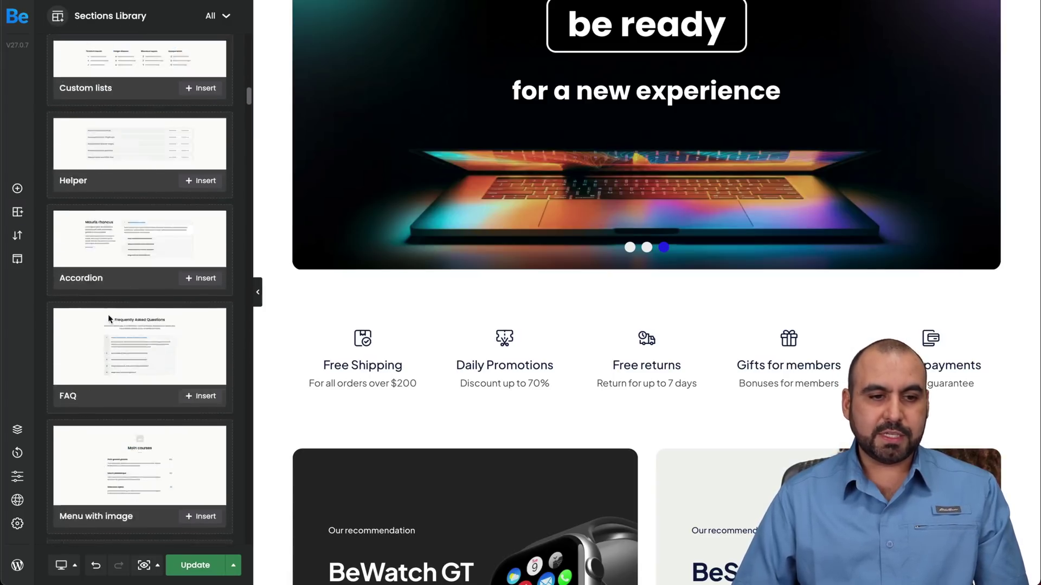
{"action": "scroll", "coordinate": [121, 296], "scroll_direction": "down", "scroll_amount": 12}
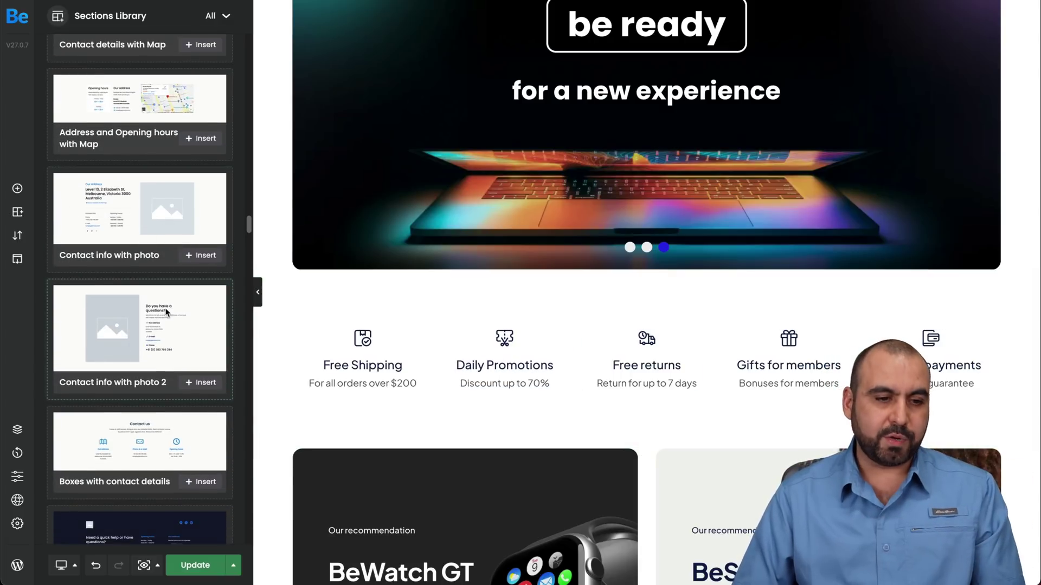
{"action": "scroll", "coordinate": [166, 312], "scroll_direction": "down", "scroll_amount": 4}
{"action": "left_click", "coordinate": [17, 235]}
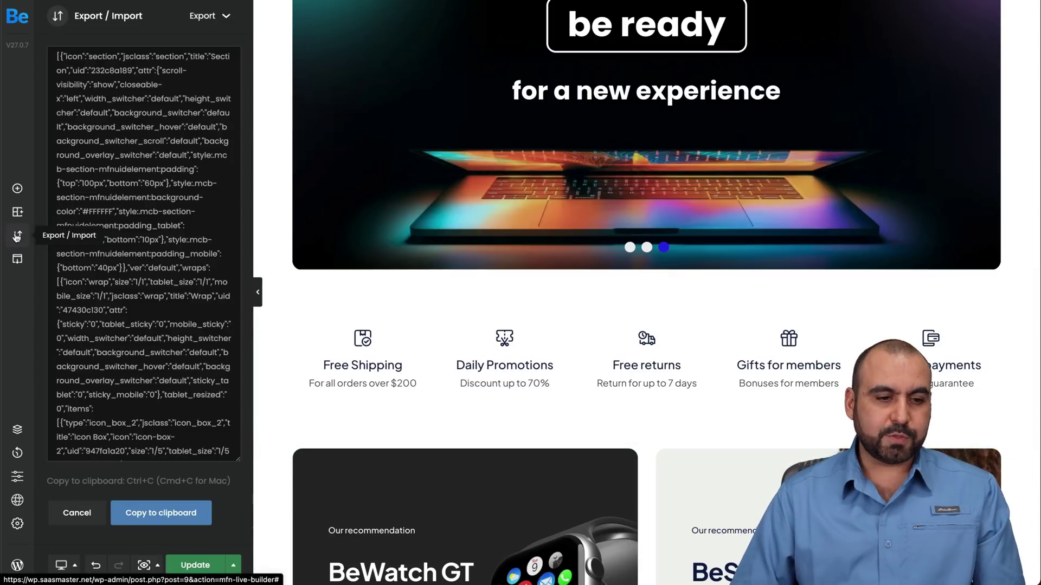
{"action": "left_click", "coordinate": [18, 260]}
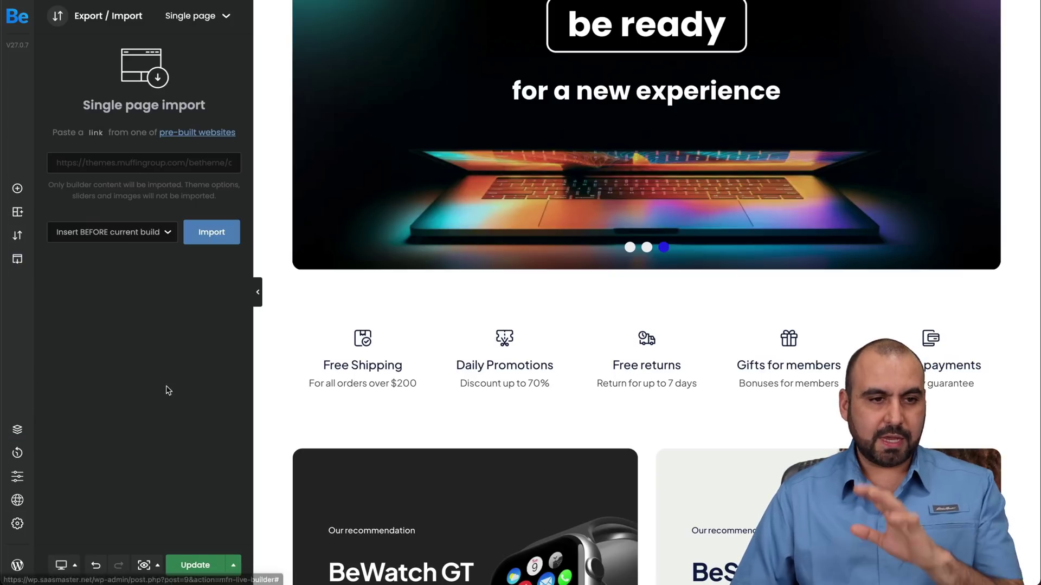
{"action": "left_click", "coordinate": [24, 562]}
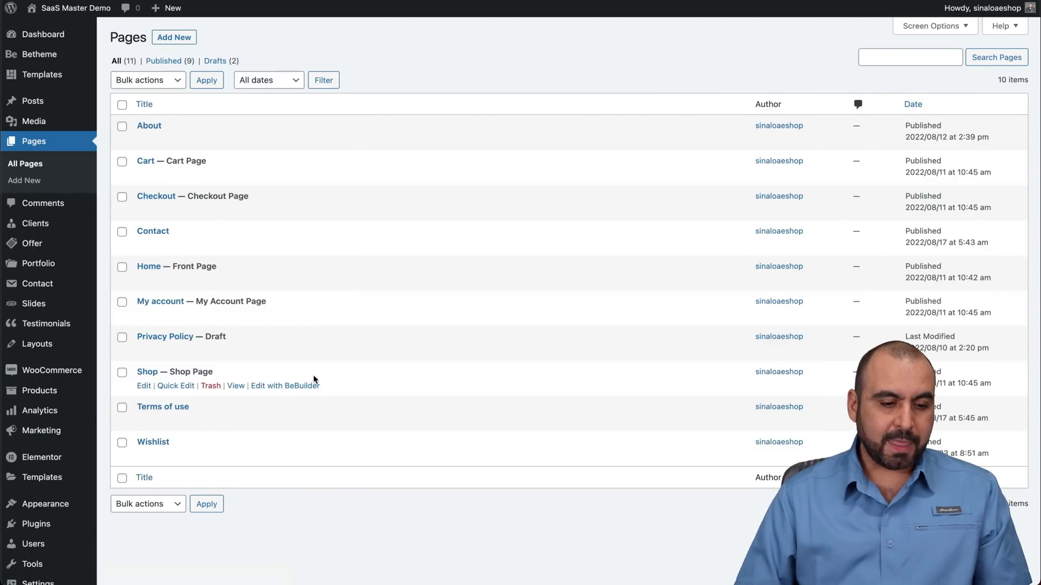
{"action": "scroll", "coordinate": [312, 374], "scroll_direction": "down", "scroll_amount": 3}
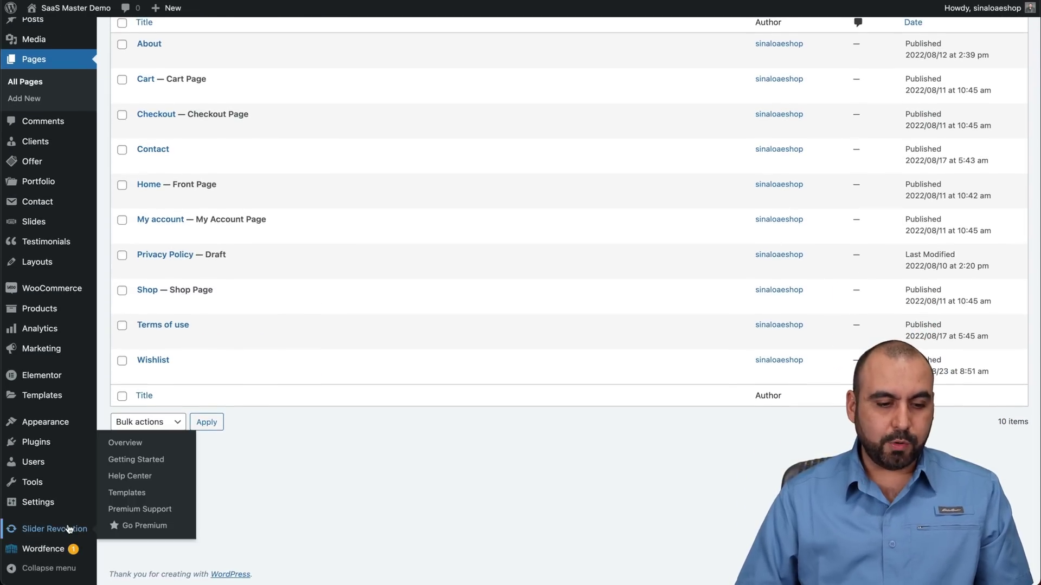
Step: Open the Home Bethemestore2 module and select its BeBook Pro title, laptop, 32 GB RAM and Retina AMOLED layers
{"action": "left_click", "coordinate": [69, 529]}
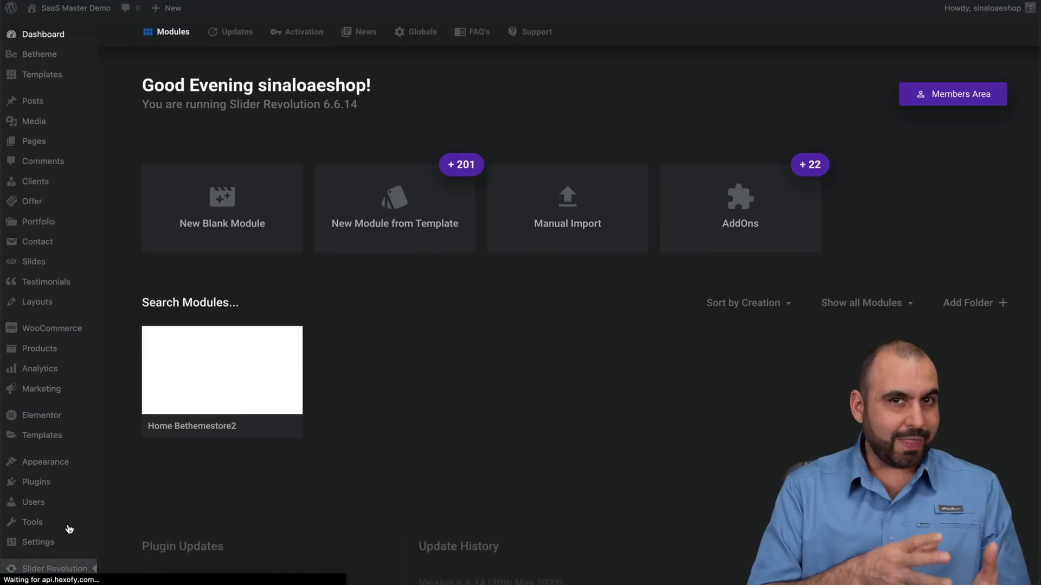
{"action": "mouse_move", "coordinate": [227, 384]}
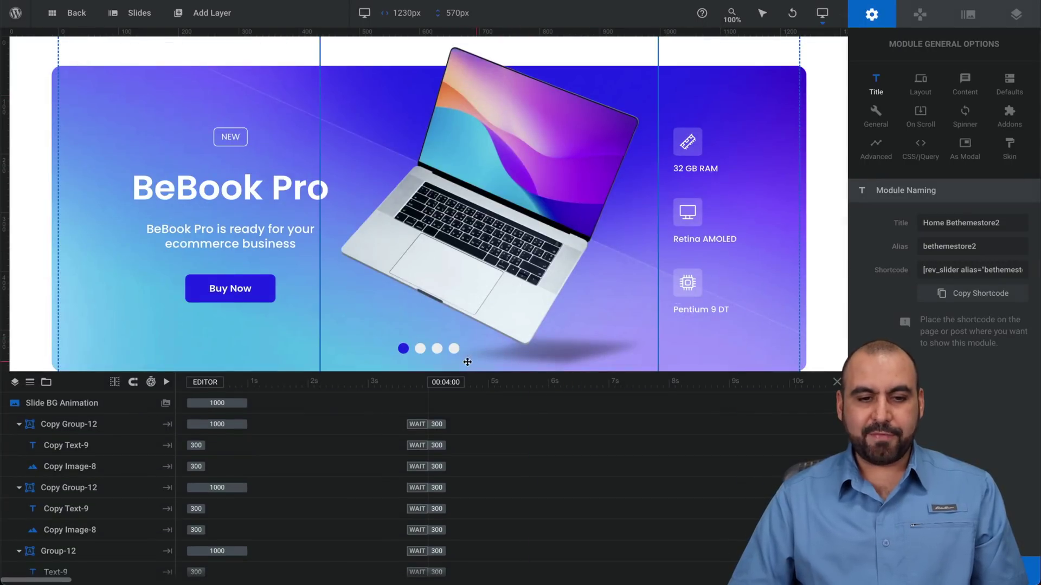
{"action": "left_click", "coordinate": [303, 233]}
{"action": "left_click", "coordinate": [263, 190]}
{"action": "left_click", "coordinate": [603, 186]}
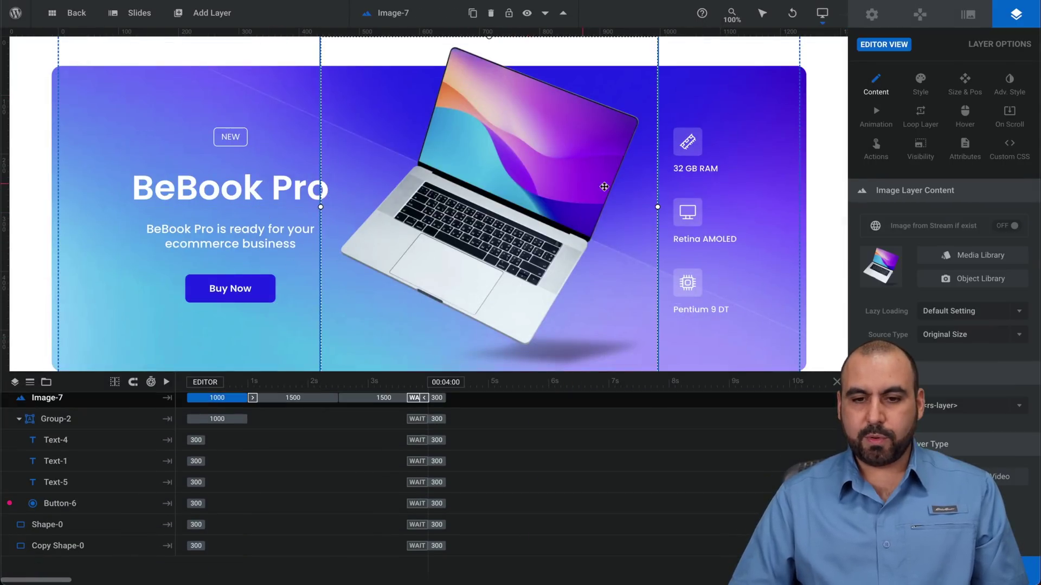
{"action": "left_click", "coordinate": [687, 142]}
{"action": "left_click", "coordinate": [703, 226]}
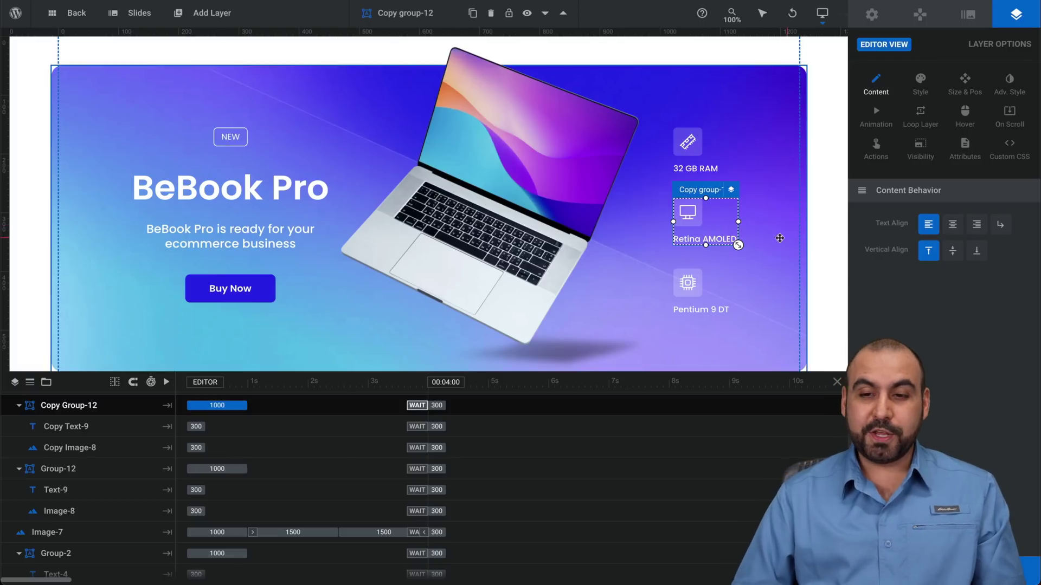
Step: Play the slide animation preview from the timeline
{"action": "scroll", "coordinate": [204, 430], "scroll_direction": "down", "scroll_amount": 5}
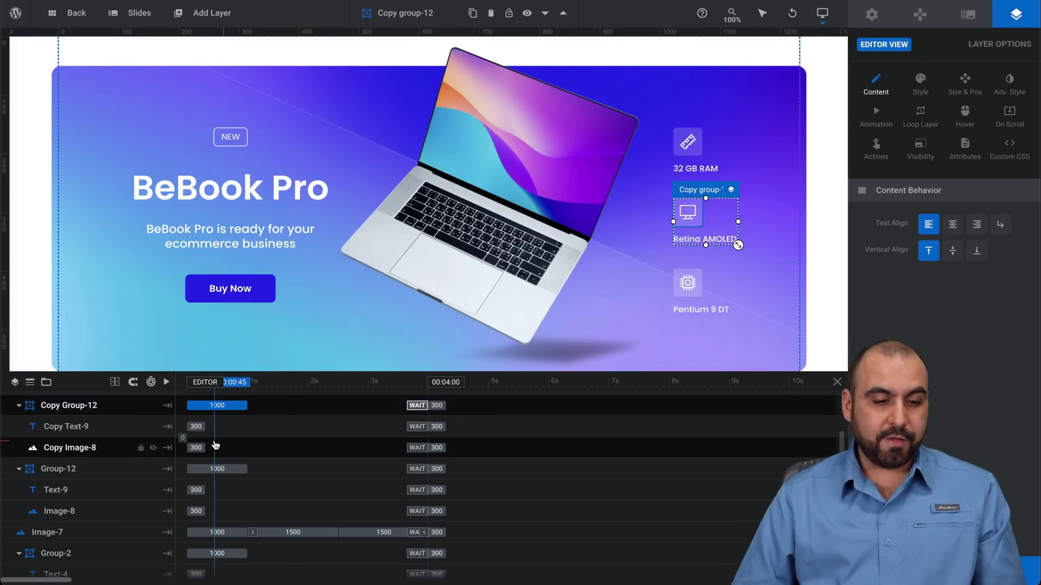
{"action": "scroll", "coordinate": [204, 429], "scroll_direction": "up", "scroll_amount": 5}
{"action": "left_click", "coordinate": [166, 382]}
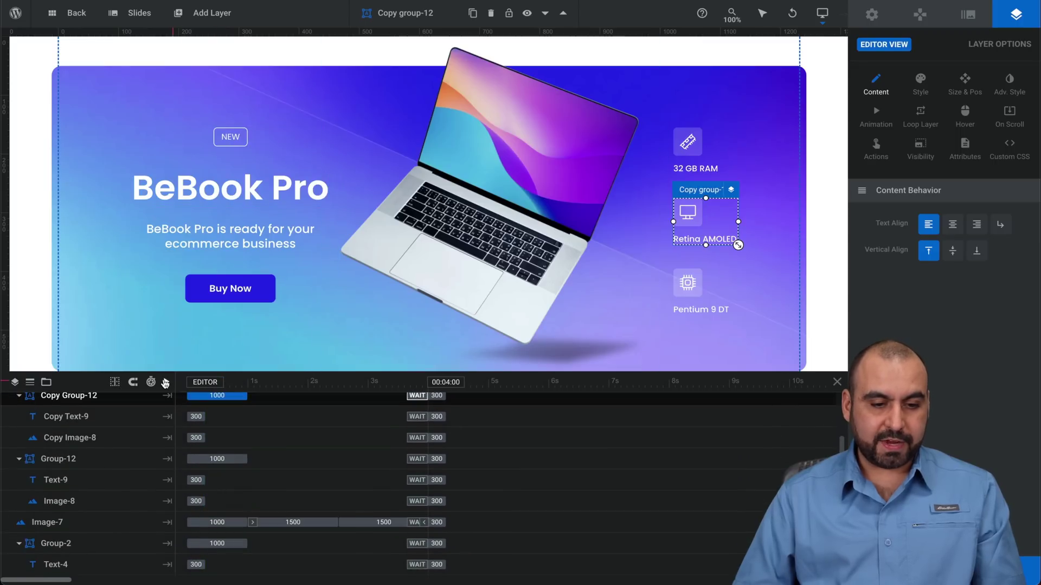
{"action": "scroll", "coordinate": [342, 542], "scroll_direction": "down", "scroll_amount": 3}
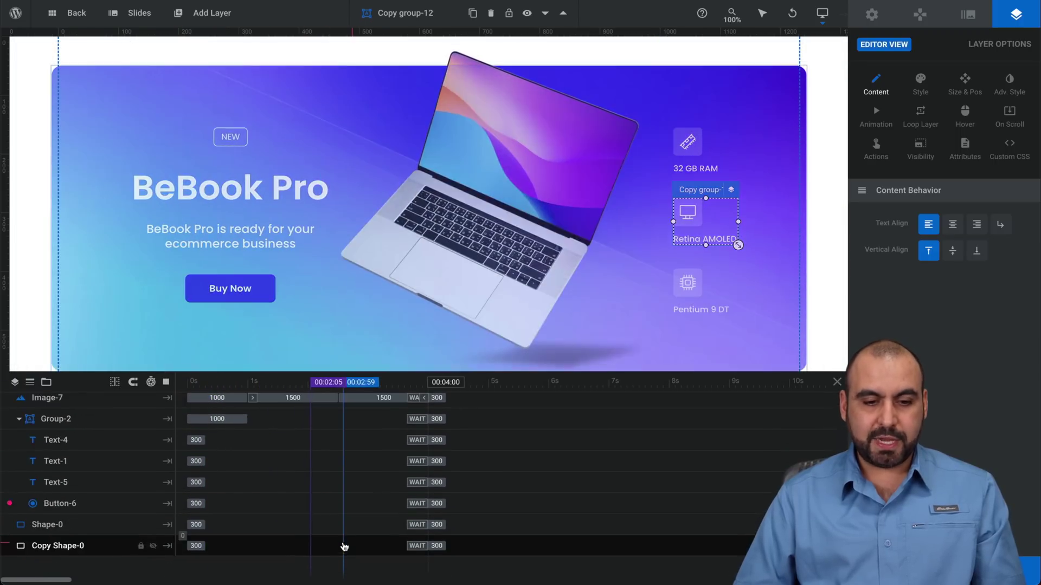
{"action": "scroll", "coordinate": [279, 441], "scroll_direction": "up", "scroll_amount": 5}
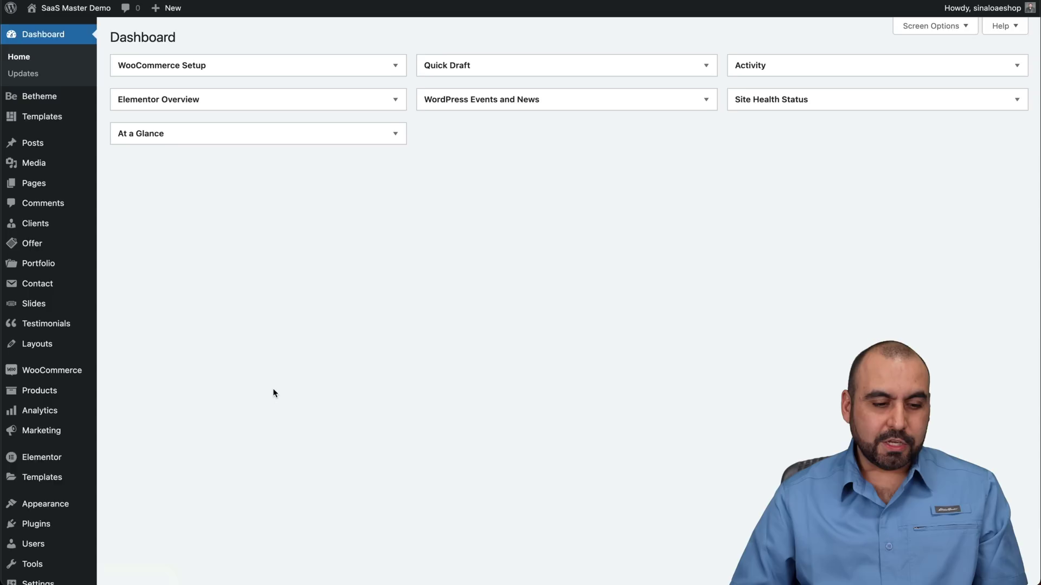
Step: Scroll the Dashboard and go to Appearance > Themes
{"action": "scroll", "coordinate": [273, 388], "scroll_direction": "down", "scroll_amount": 2}
{"action": "left_click", "coordinate": [116, 443]}
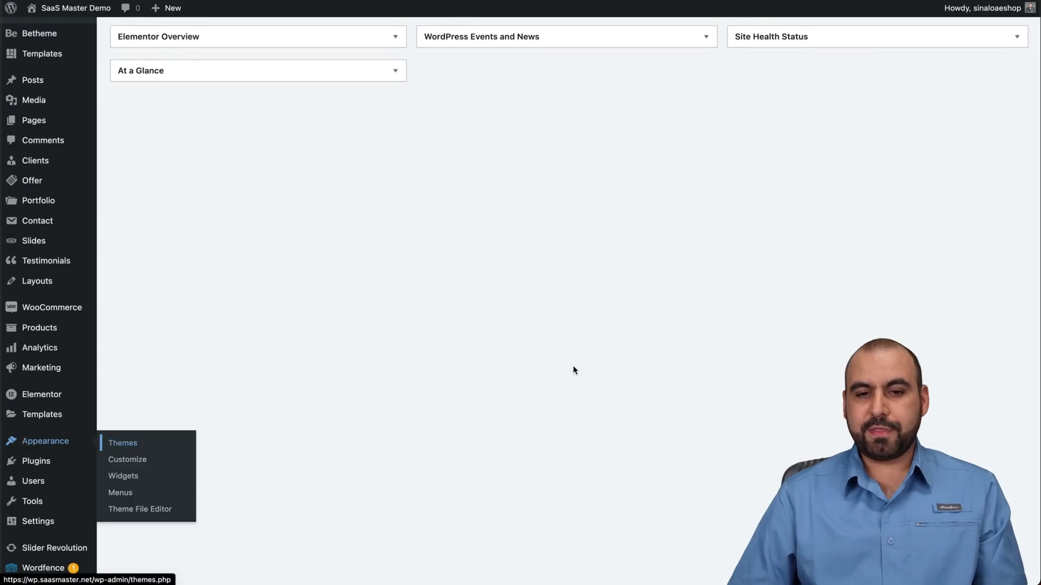